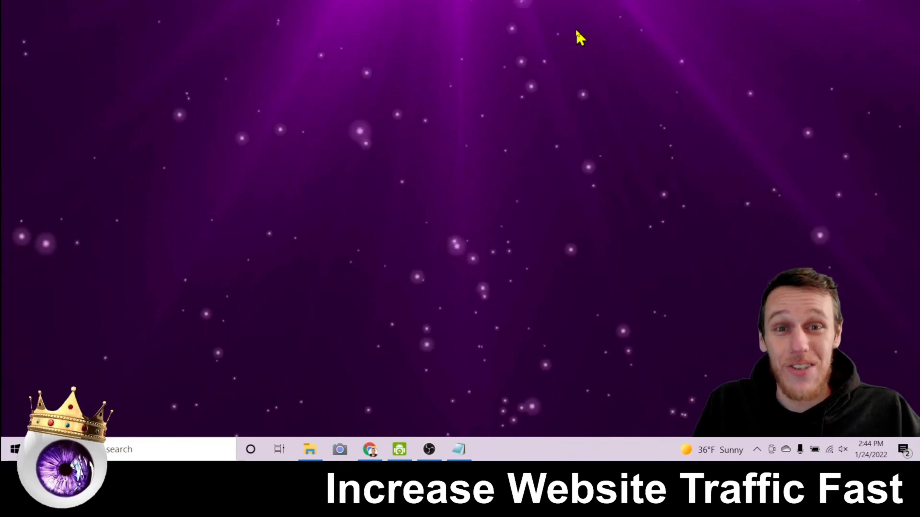
- Switch to Google Analytics in Chrome, open the Acquisition Overview report and examine the site's top traffic channels
click(371, 449)
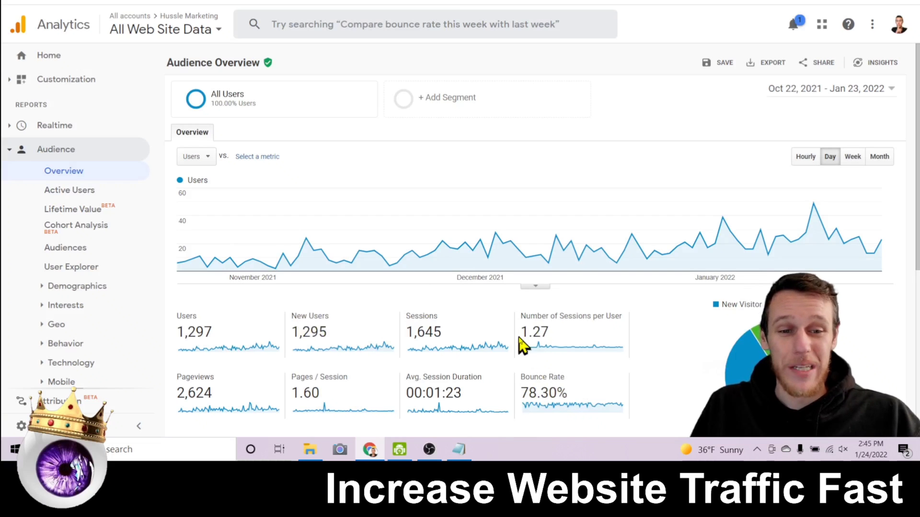
mouse_move(599, 319)
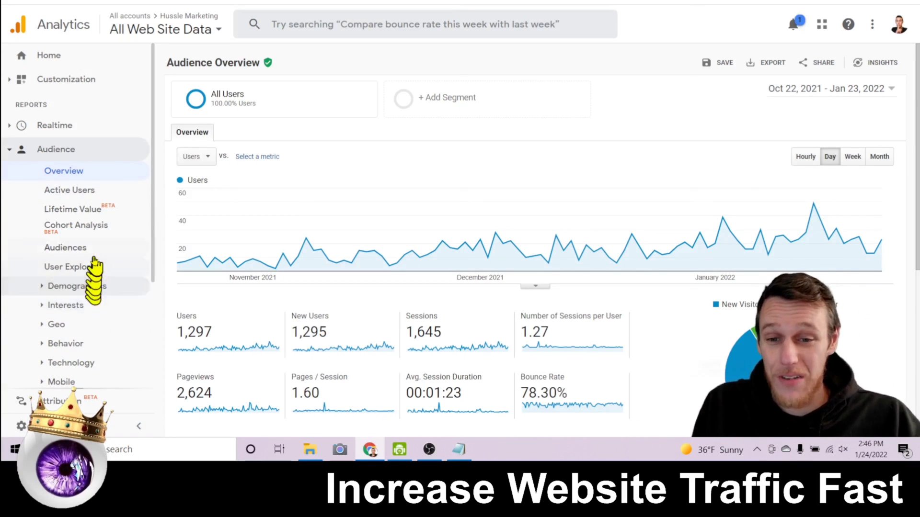
scroll(79, 256, down, 3)
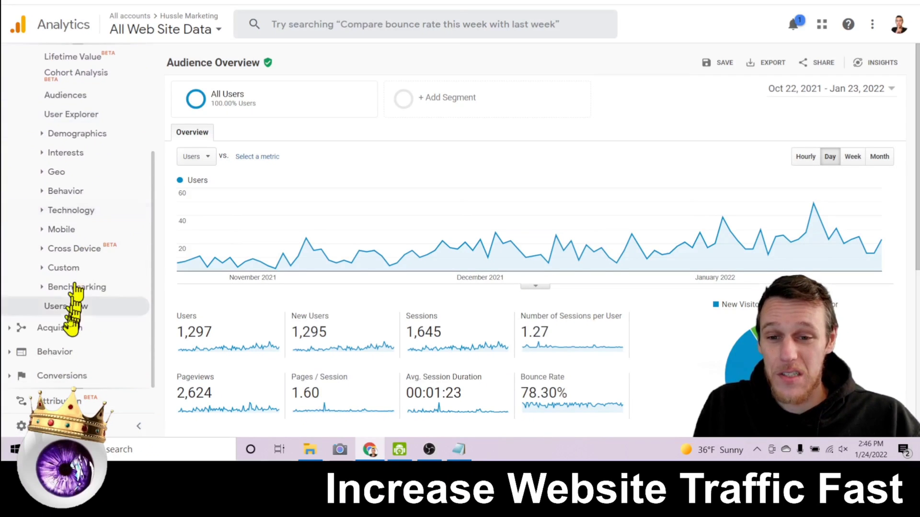
click(68, 327)
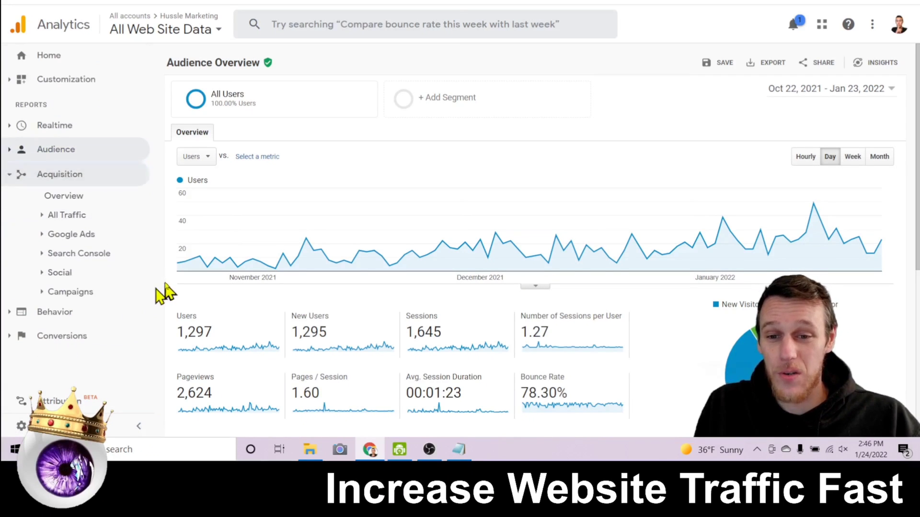
click(94, 197)
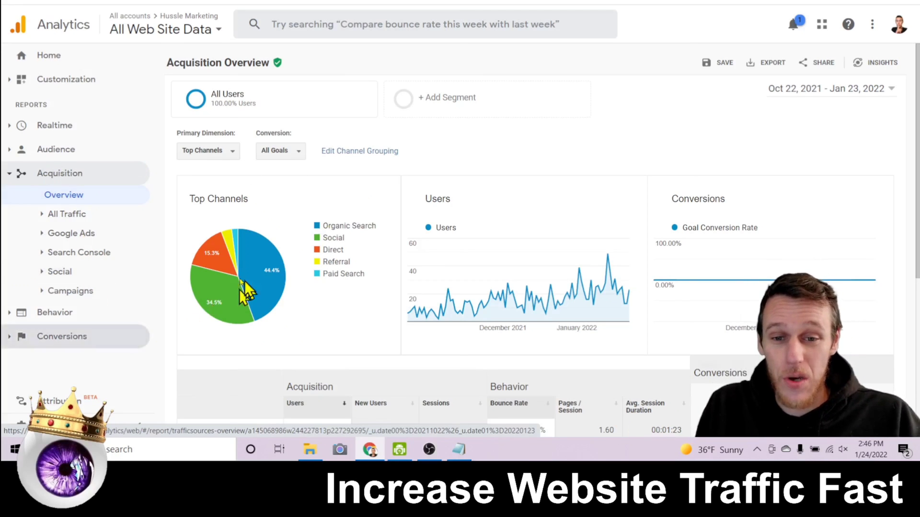
mouse_move(235, 319)
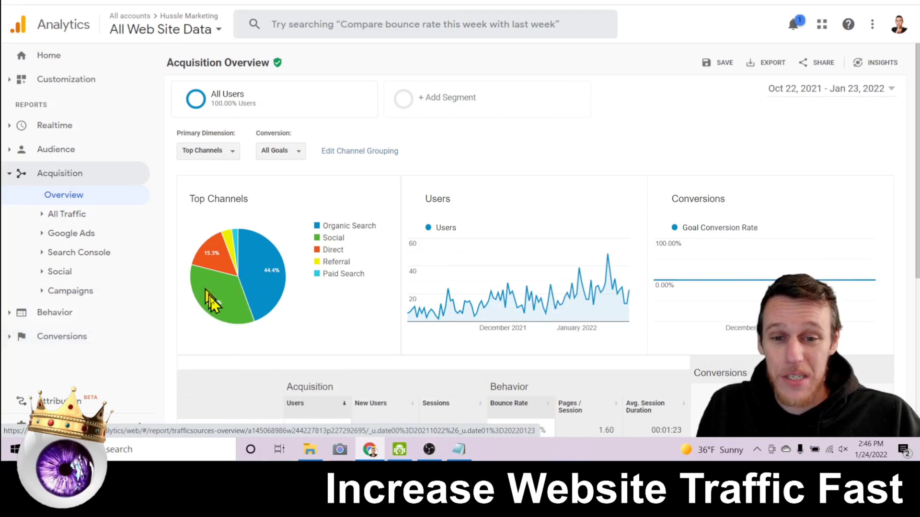
mouse_move(211, 309)
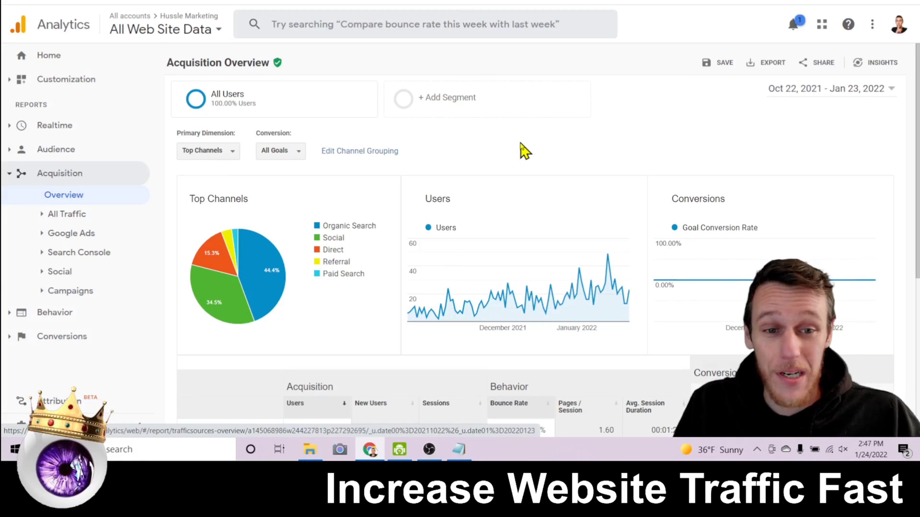
scroll(507, 181, down, 1)
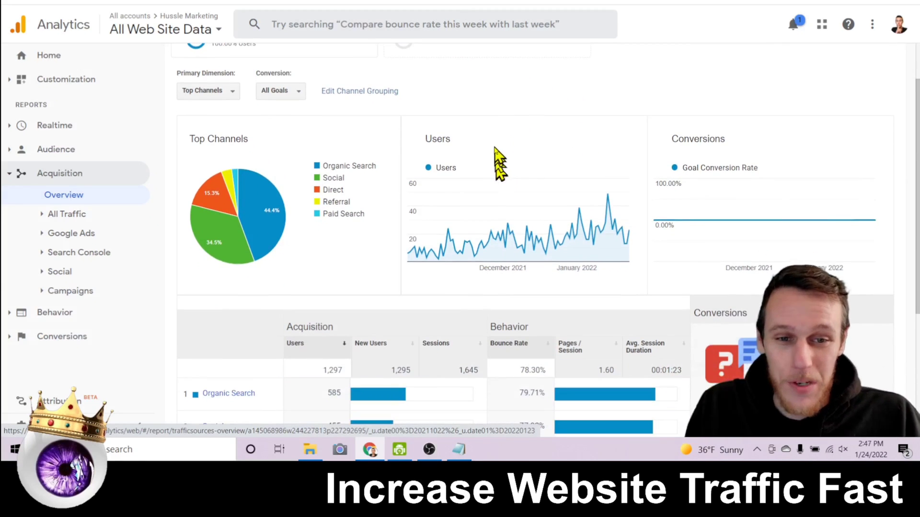
scroll(519, 133, down, 1)
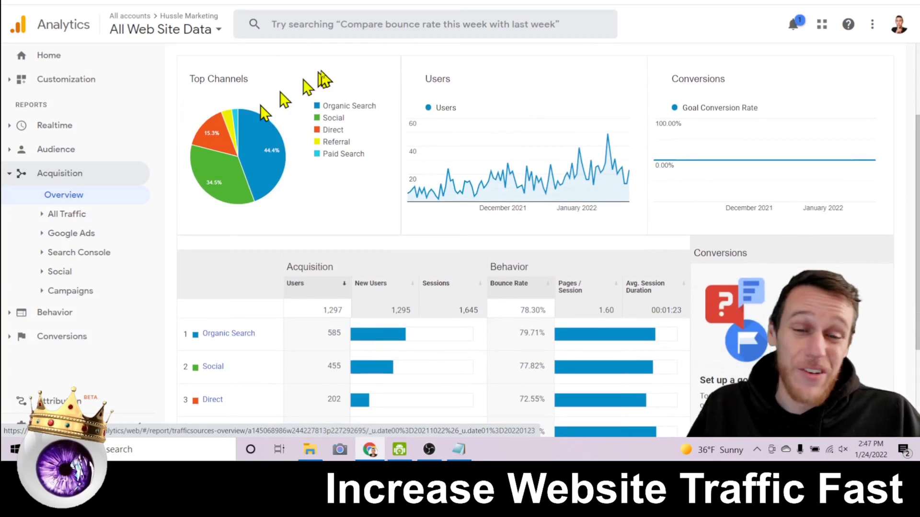
scroll(428, 201, up, 2)
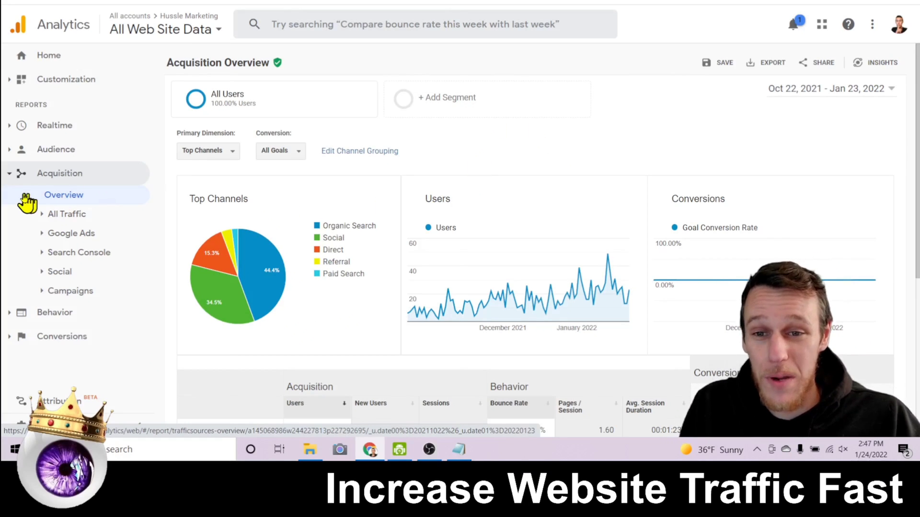
- Go back to the Audience Overview report
click(54, 154)
click(67, 177)
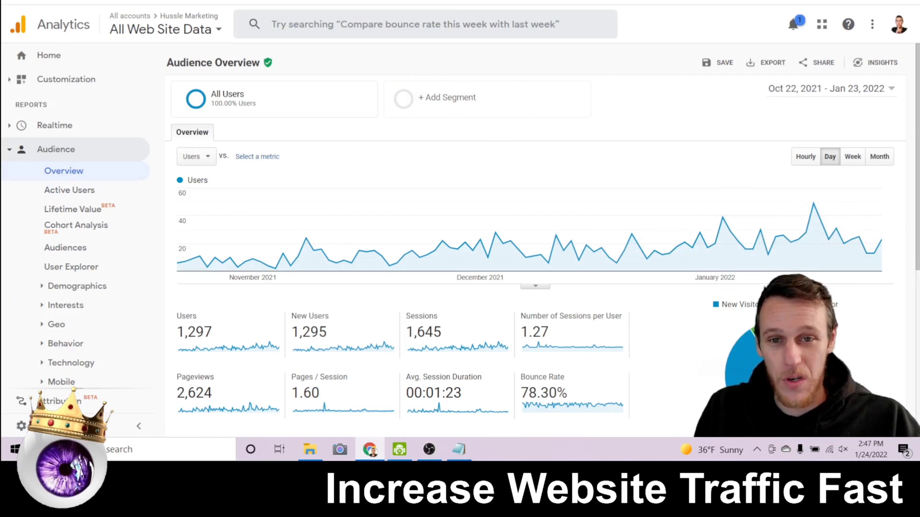
- Switch to the Search Console performance report for husslemarketing.com and review the top queries sorted by impressions
click(268, 1)
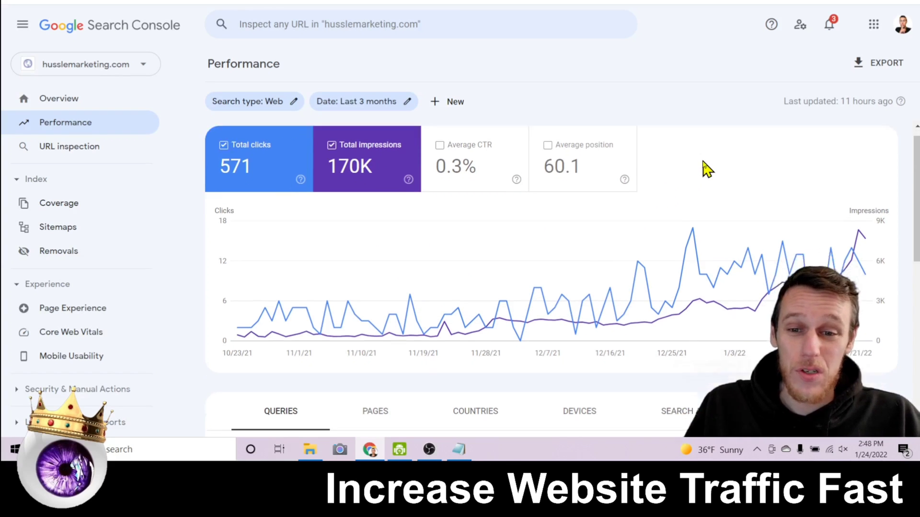
scroll(704, 168, down, 5)
scroll(707, 168, down, 1)
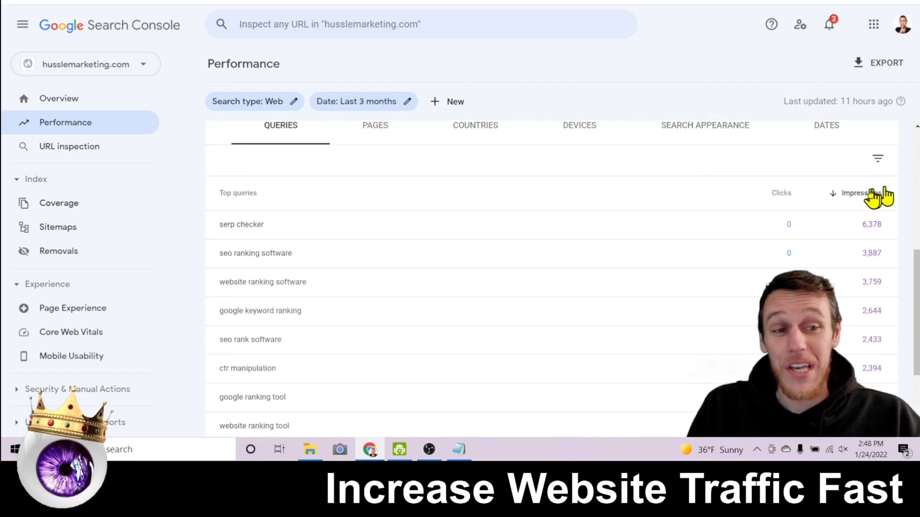
scroll(328, 199, down, 1)
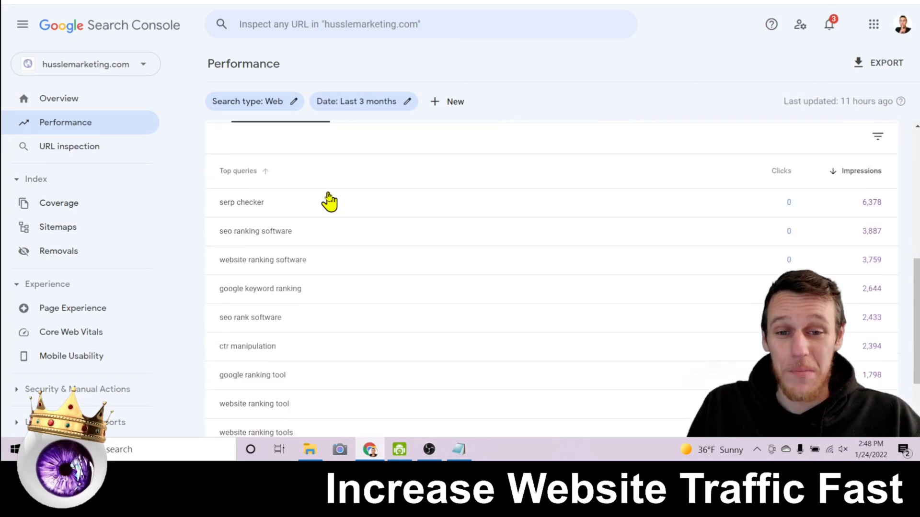
scroll(297, 249, down, 1)
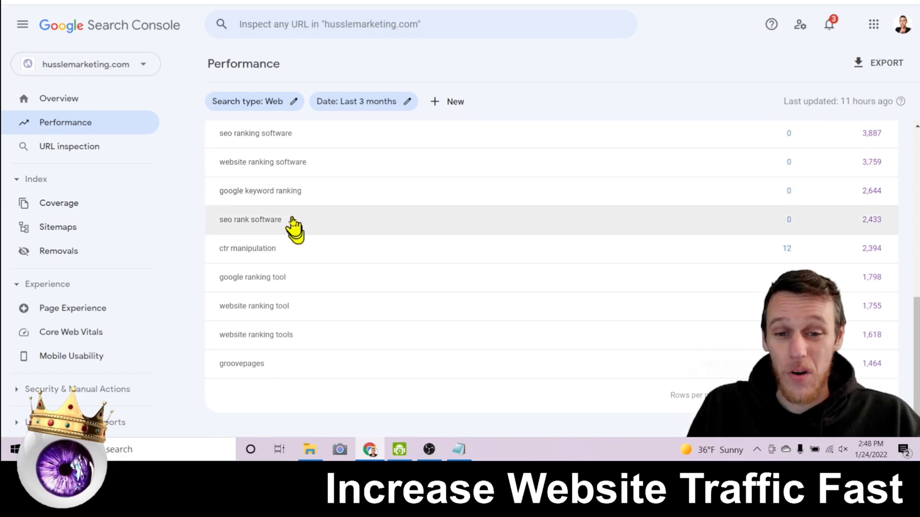
scroll(301, 278, up, 5)
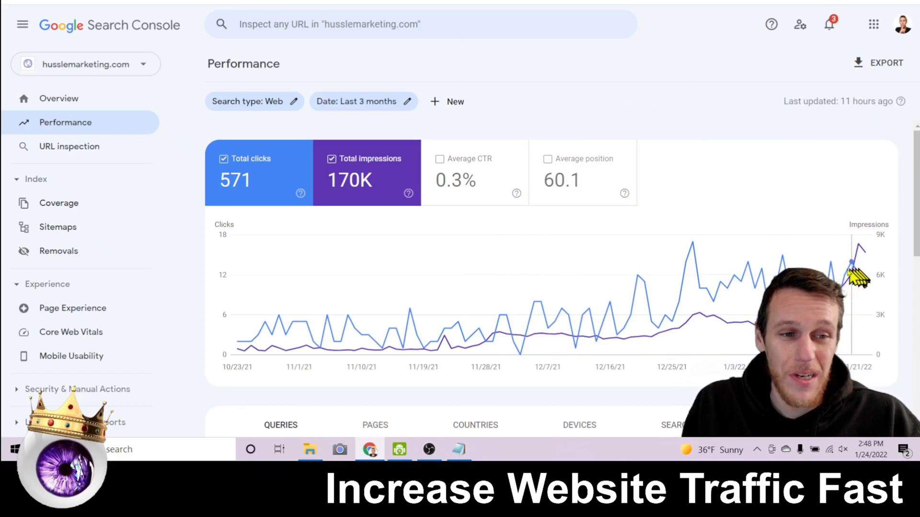
mouse_move(404, 357)
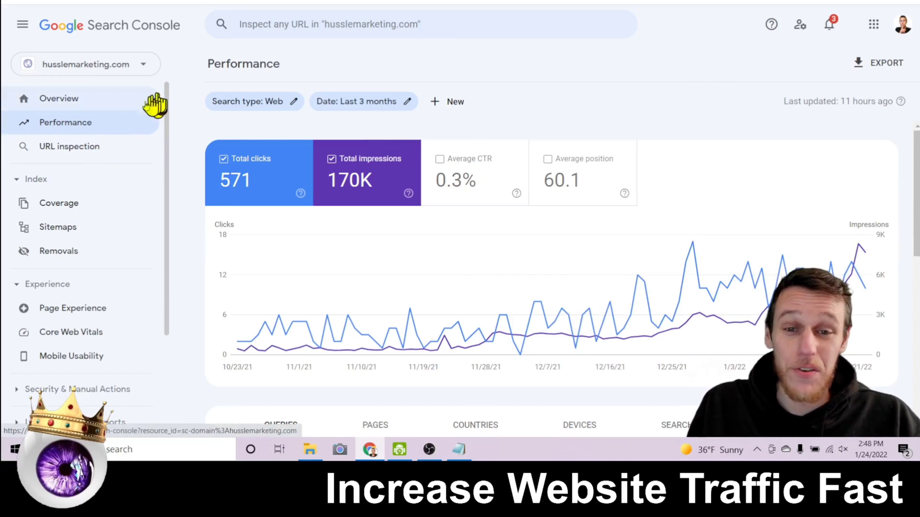
- Review the site's top linked pages, linking sites and linking text in the Links report, and return to the Performance report
scroll(77, 247, down, 3)
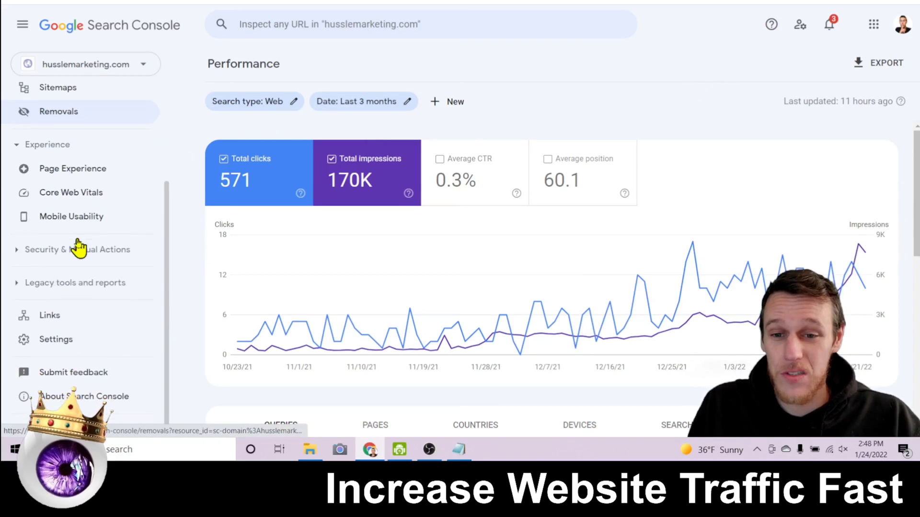
click(46, 326)
scroll(434, 146, down, 4)
scroll(434, 152, down, 4)
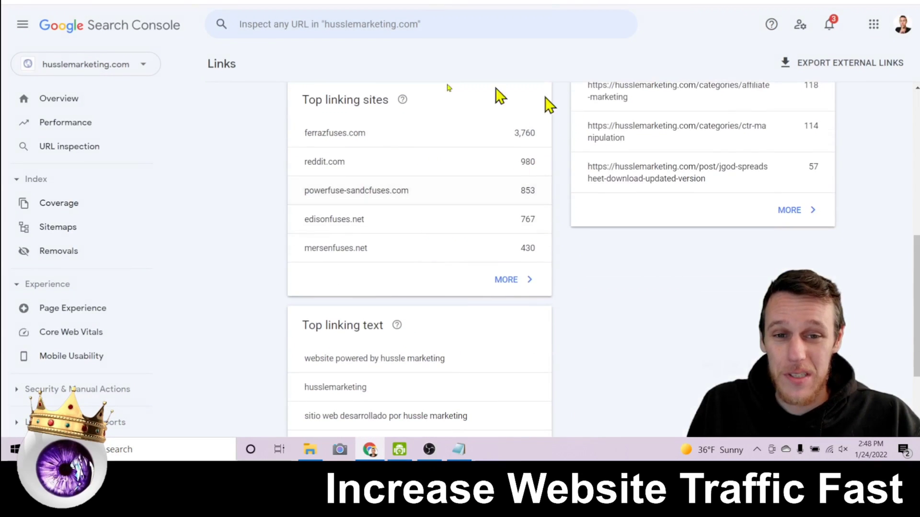
scroll(537, 341, down, 3)
scroll(561, 331, up, 10)
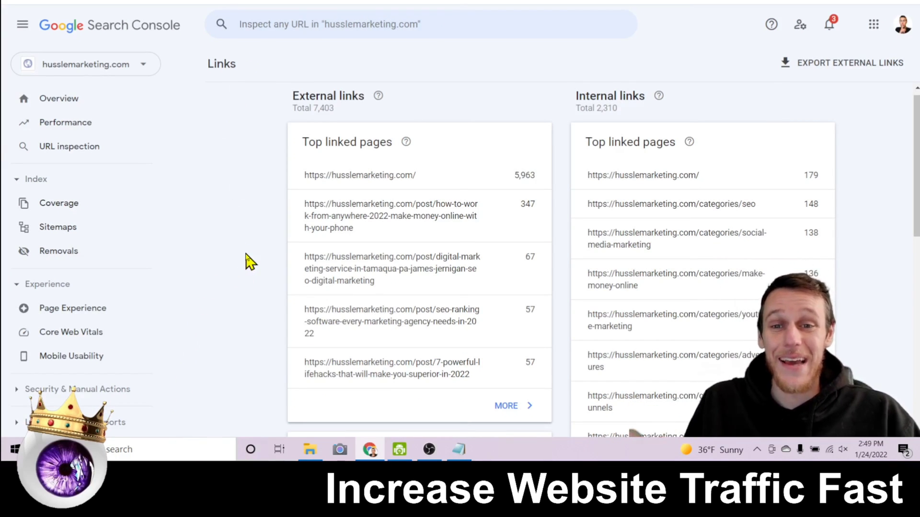
scroll(232, 216, up, 1)
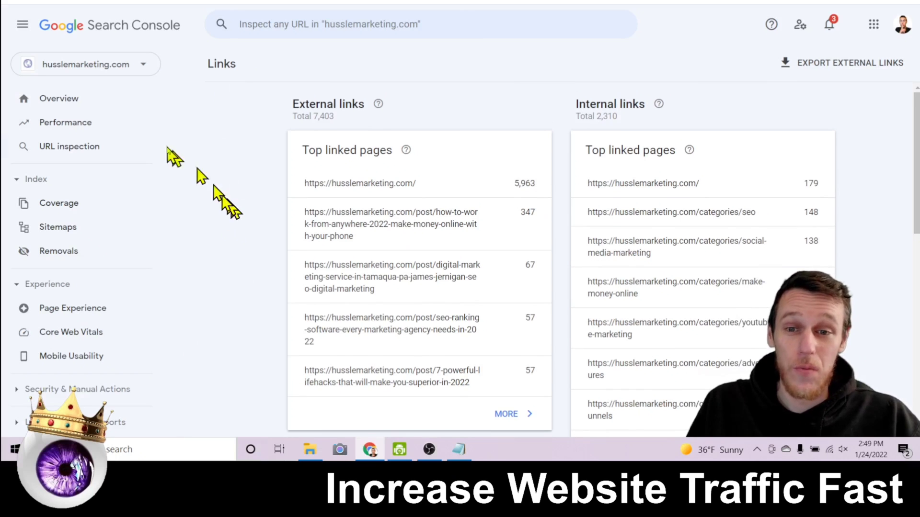
click(115, 123)
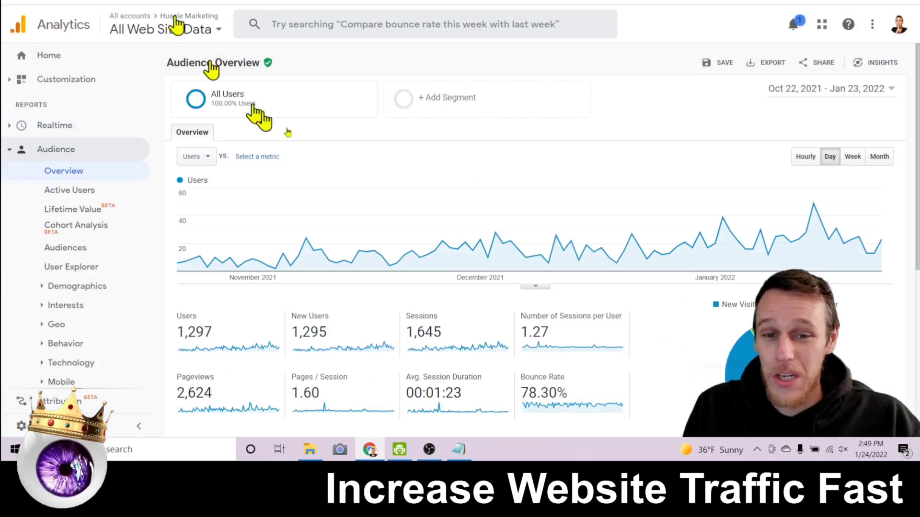
- Reopen the Acquisition Overview report in Google Analytics
scroll(448, 230, down, 1)
scroll(44, 254, down, 3)
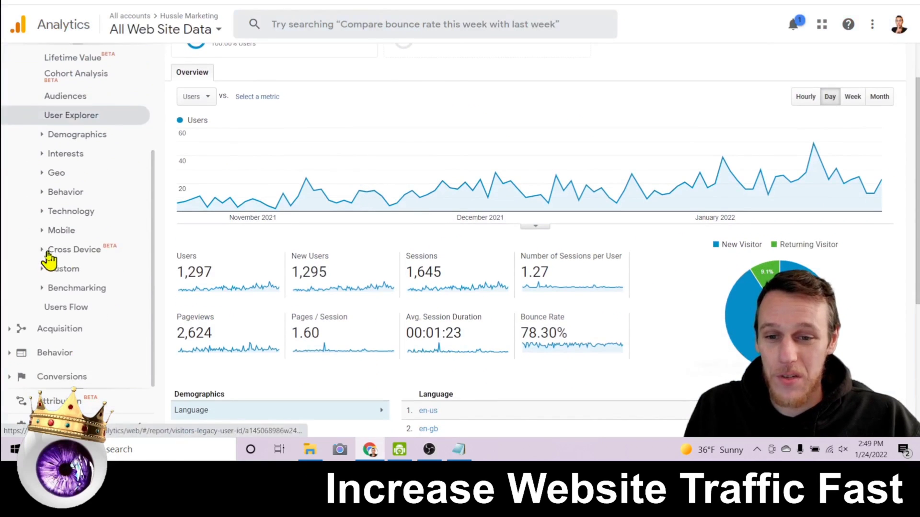
click(75, 329)
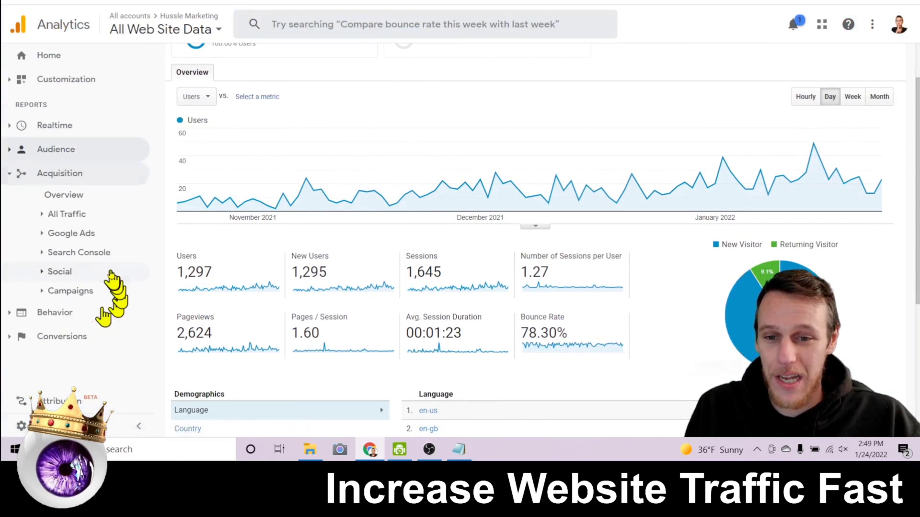
click(67, 197)
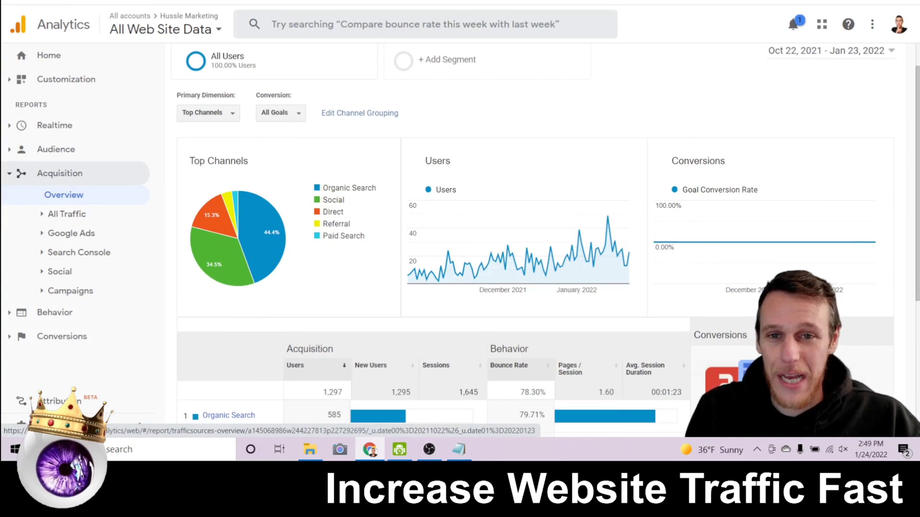
- Switch to the Search Console performance report and sort the top queries by impressions to examine them
click(187, 3)
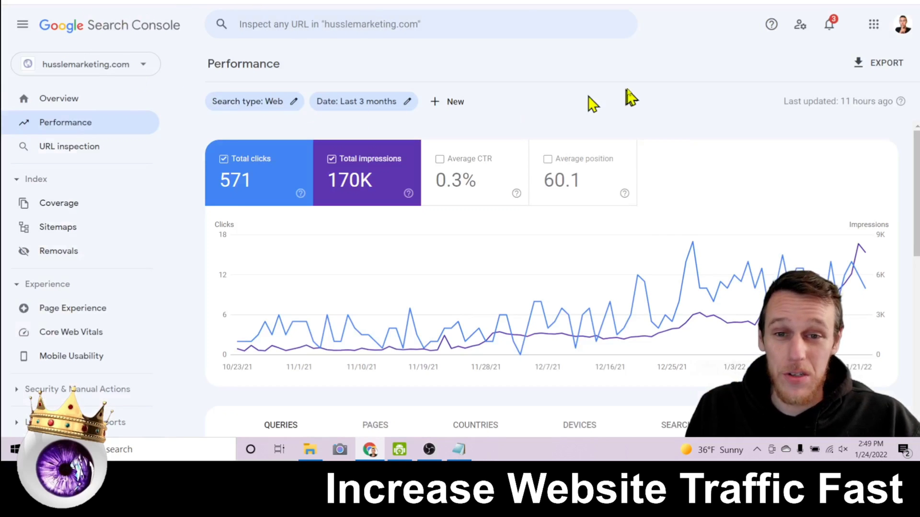
scroll(623, 112, down, 7)
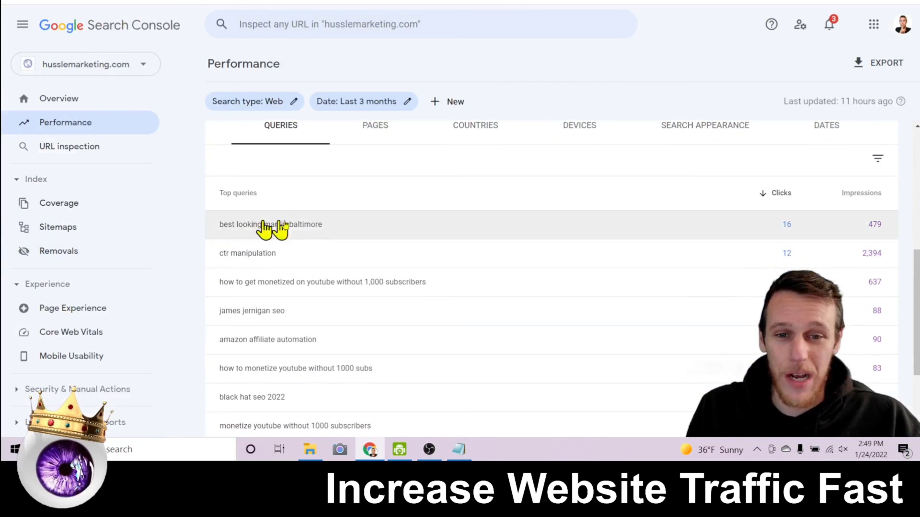
click(879, 137)
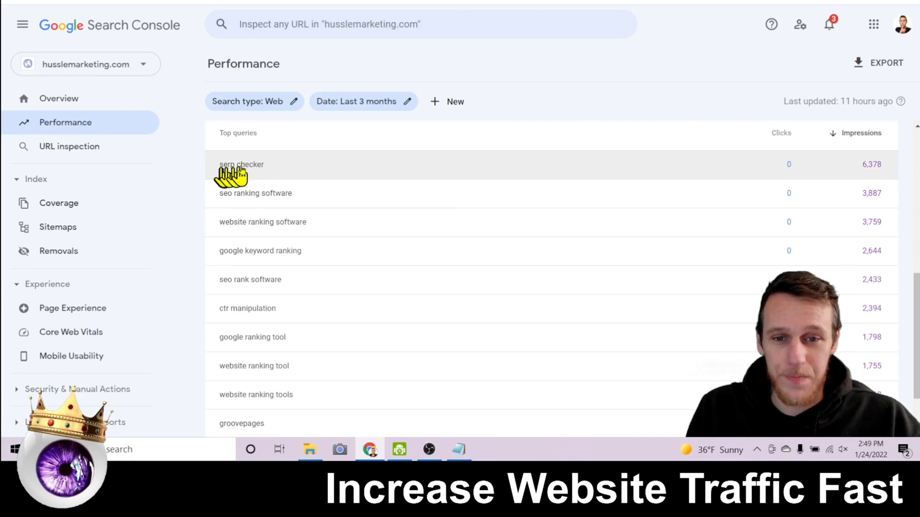
scroll(339, 201, down, 2)
scroll(339, 216, up, 5)
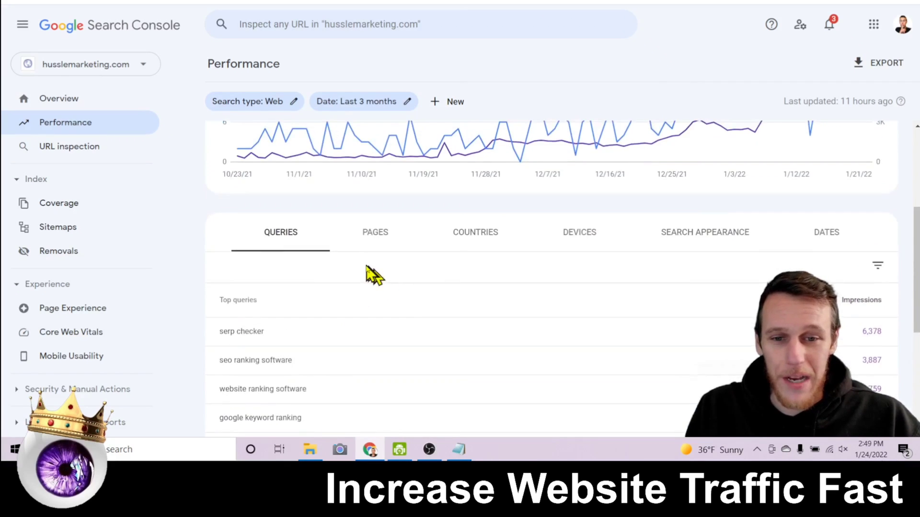
- Copy the query "seo ranking software" from the list of top queries
scroll(288, 245, down, 3)
drag(312, 252, 224, 256)
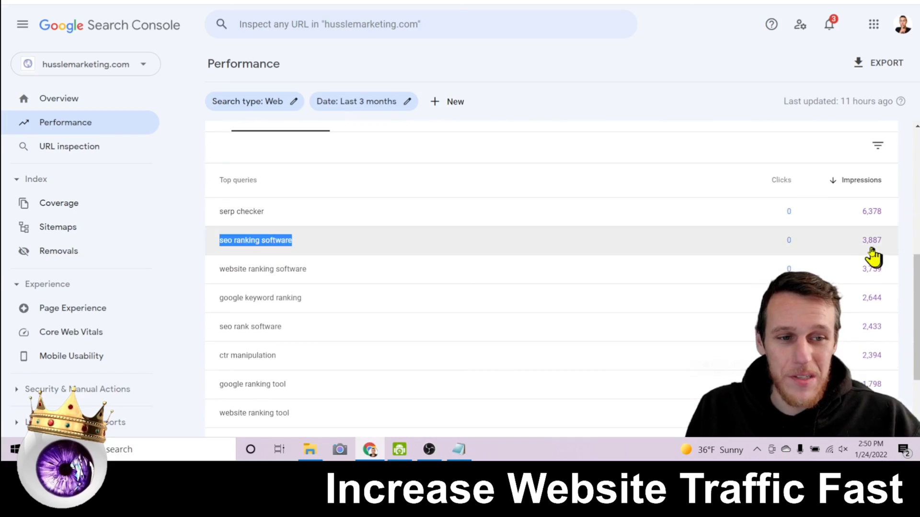
right_click(272, 240)
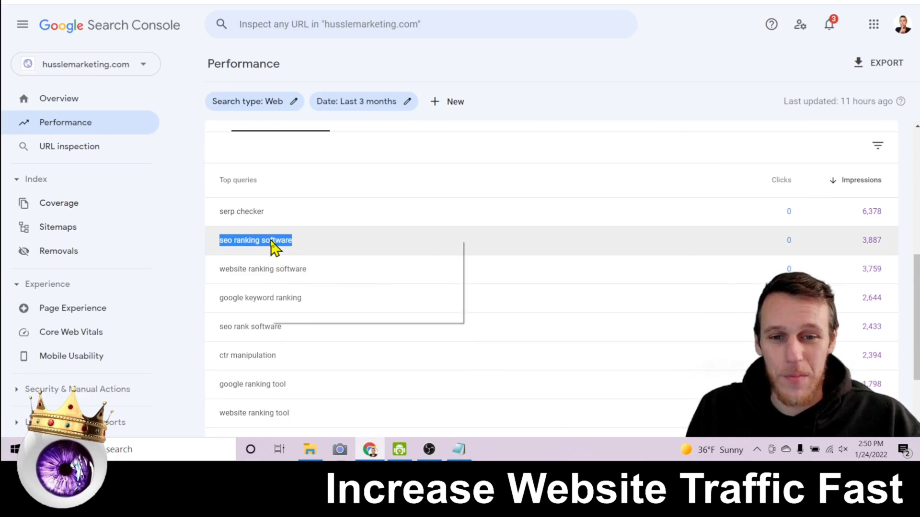
click(281, 249)
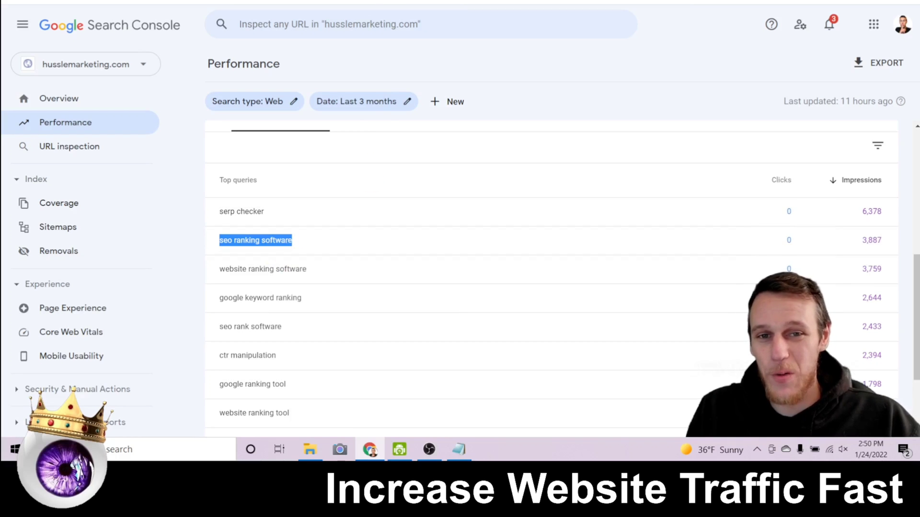
- Switch to Shine Ranker's Traffic Checker and check the ranked keywords for the URL husslemarketing.com
click(354, 2)
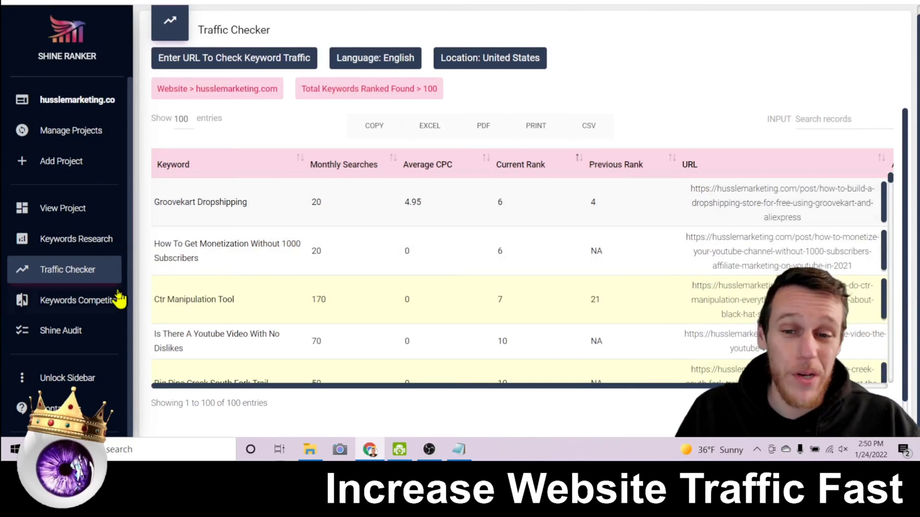
click(314, 64)
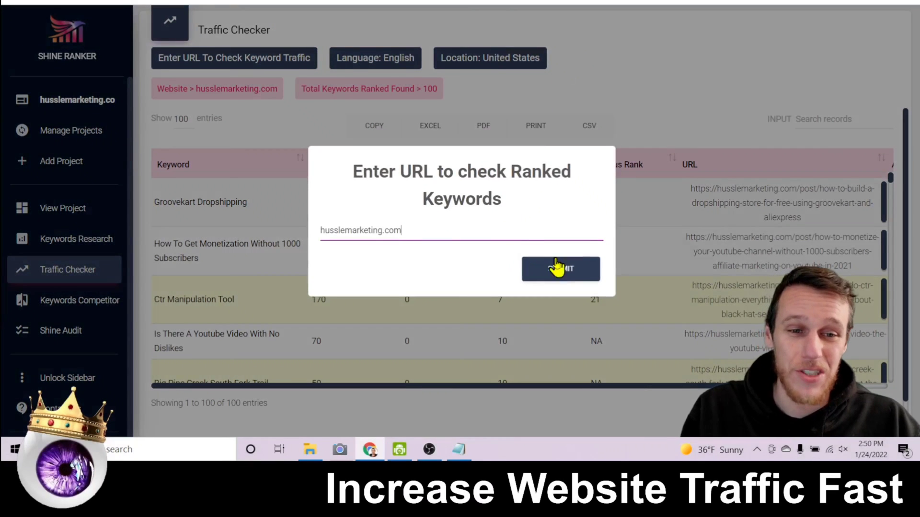
click(559, 276)
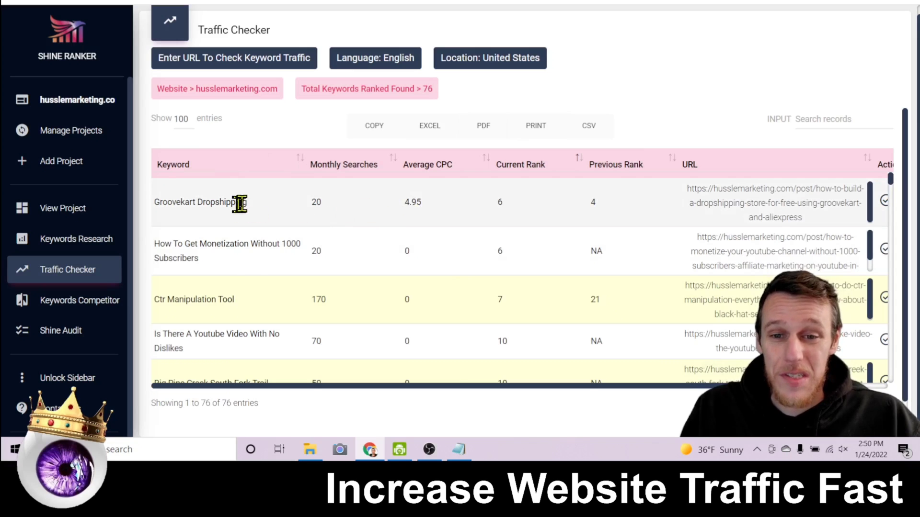
- Examine the ranked keywords in the traffic results, especially the searches and the current and previous ranks of Ctr Manipulation Tool
scroll(242, 201, down, 1)
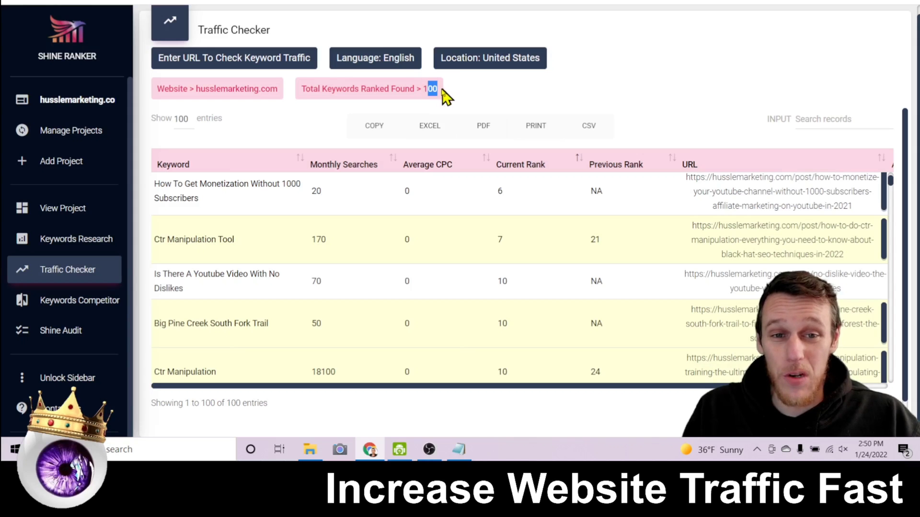
double_click(423, 89)
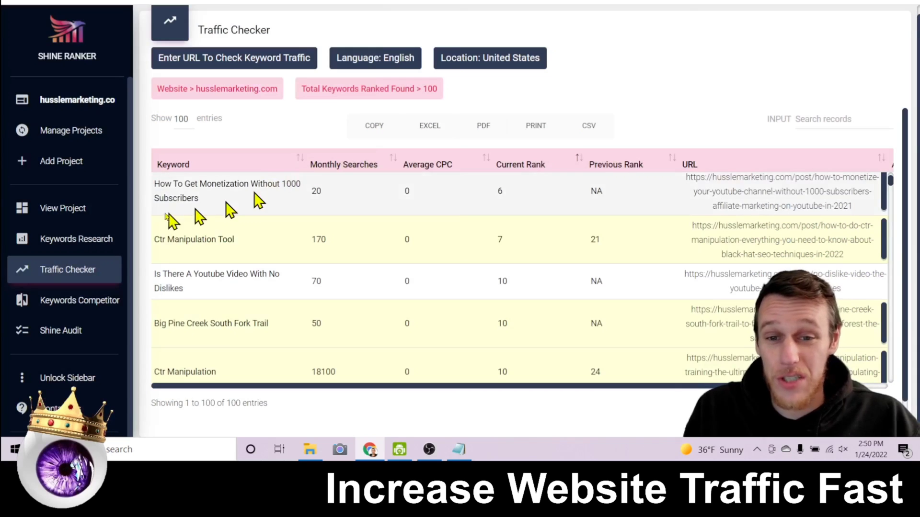
scroll(258, 211, down, 2)
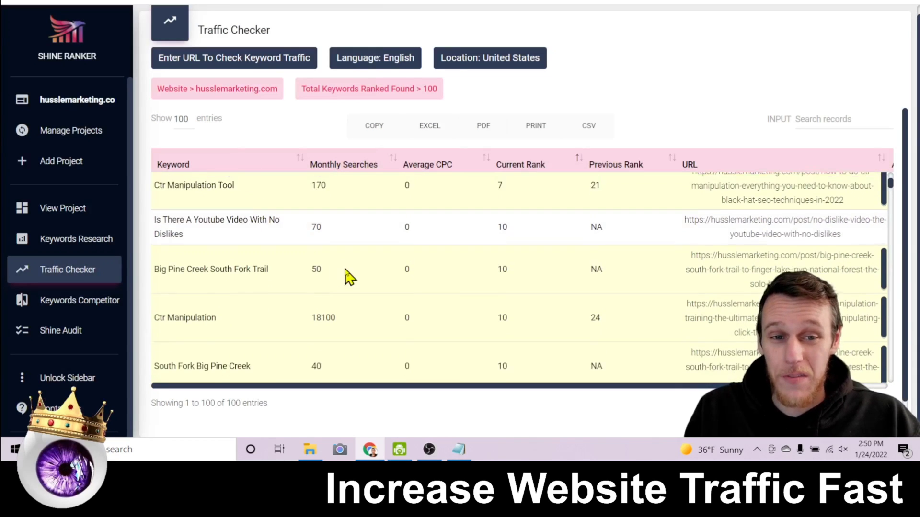
scroll(349, 277, up, 3)
drag(244, 312, 154, 300)
drag(332, 304, 313, 306)
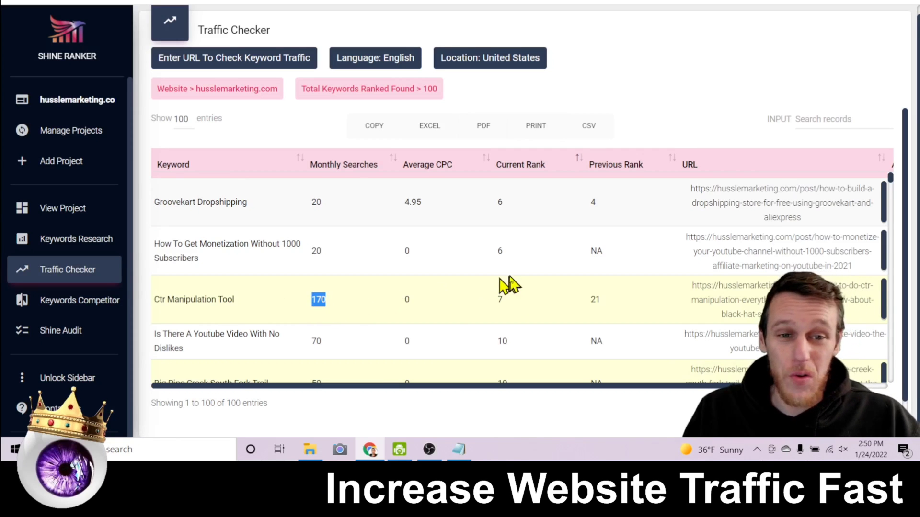
drag(519, 300, 493, 296)
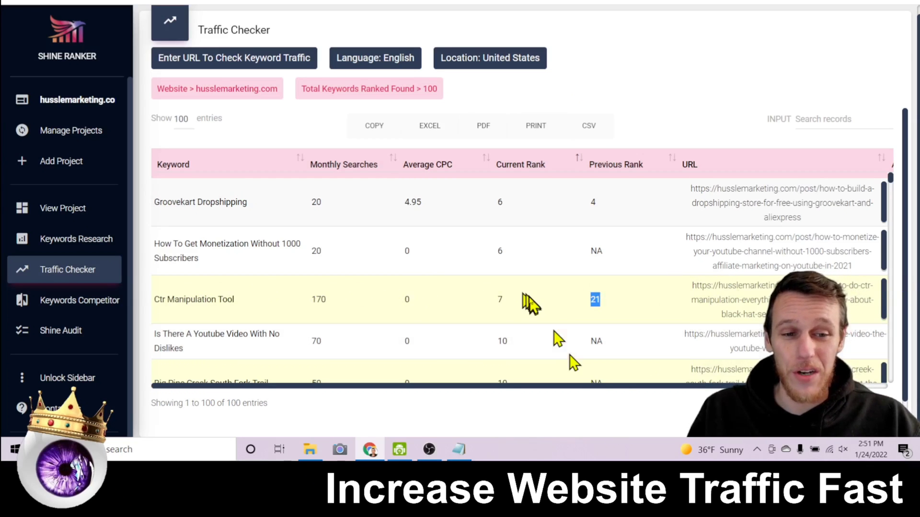
- Track the keywords Groovekart Dropshipping, How To Get Monetization Without 1000 Subscribers and Is There A Youtube Video With No Dislikes in the project
scroll(533, 301, right, 3)
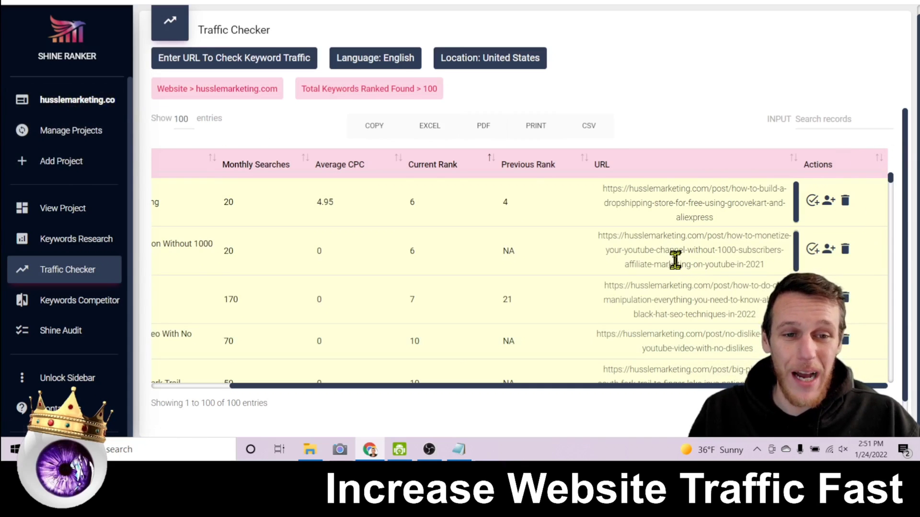
scroll(621, 317, left, 2)
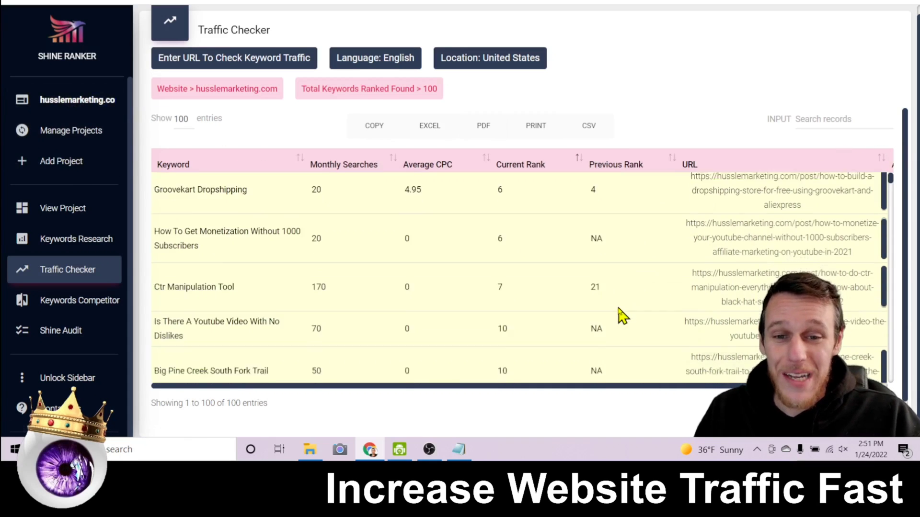
scroll(622, 316, down, 2)
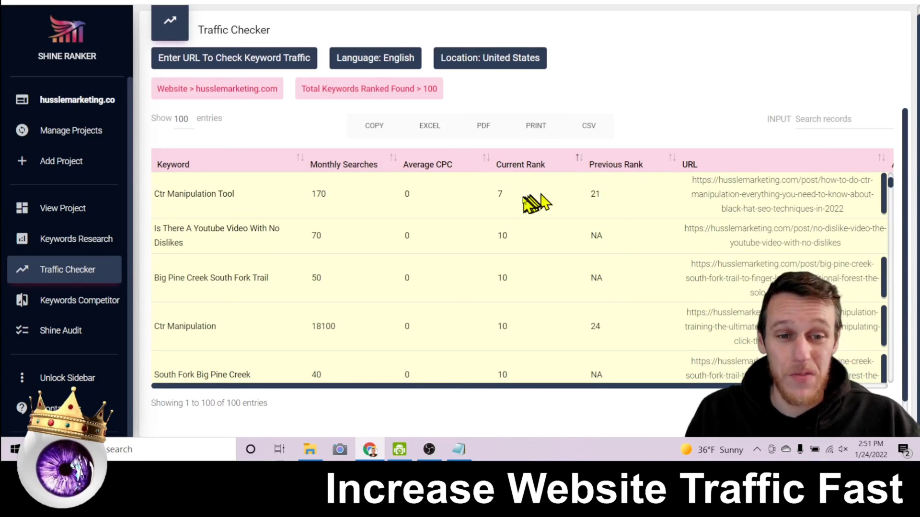
- Track the keywords Groovefunnels Tutorial and Video With No Dislikes in the project
scroll(569, 245, down, 7)
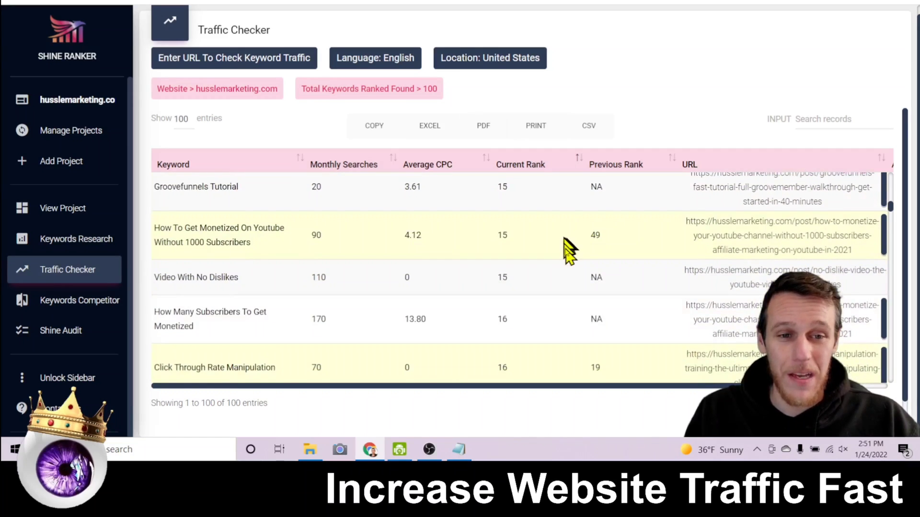
scroll(575, 254, up, 1)
scroll(632, 254, down, 1)
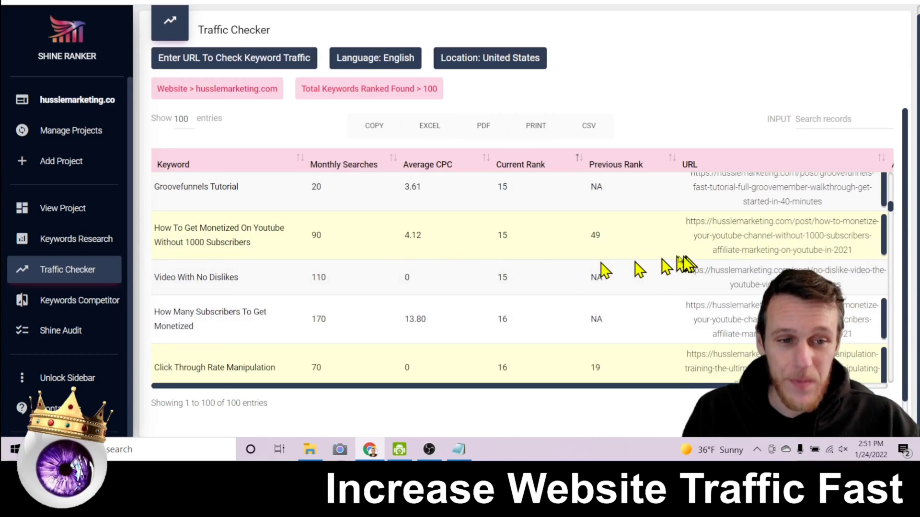
scroll(720, 302, right, 2)
scroll(721, 302, up, 1)
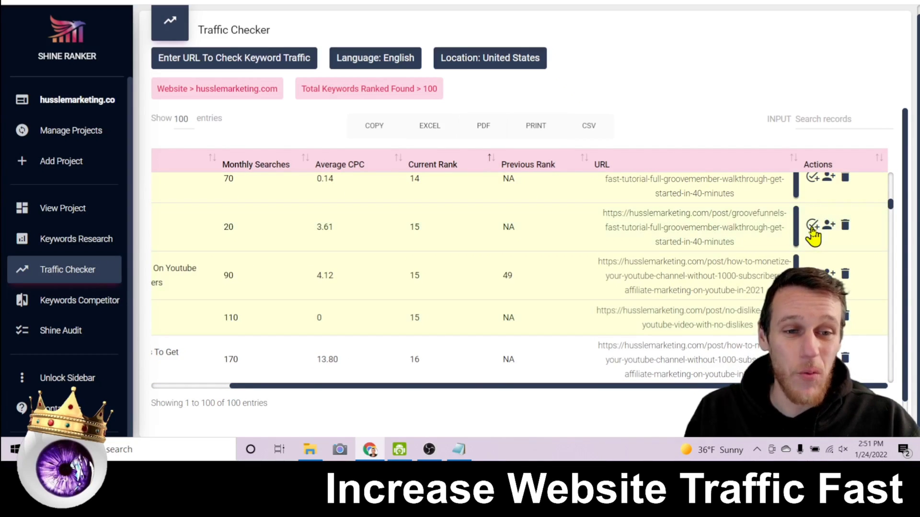
scroll(495, 260, down, 2)
scroll(495, 261, left, 2)
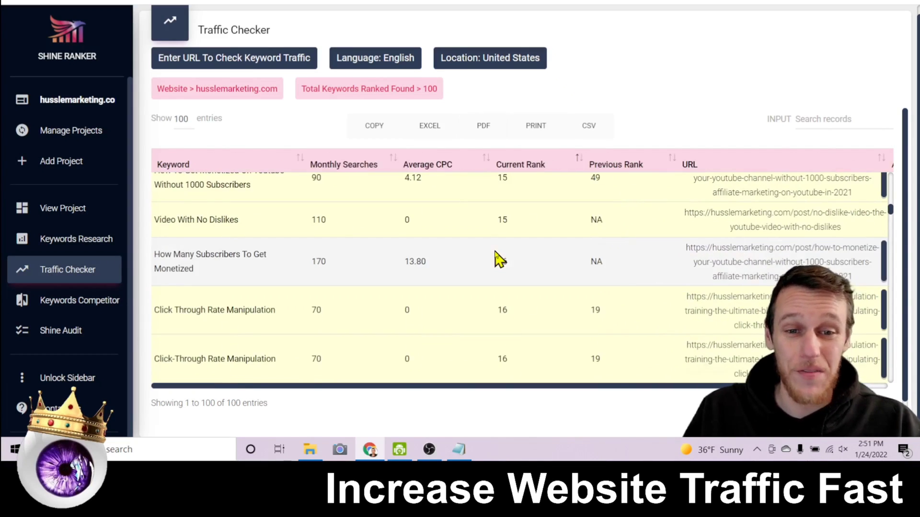
- Update the difficulty of all keywords in the husslemarketing.com project's keyword tracker and review the ratings
click(79, 100)
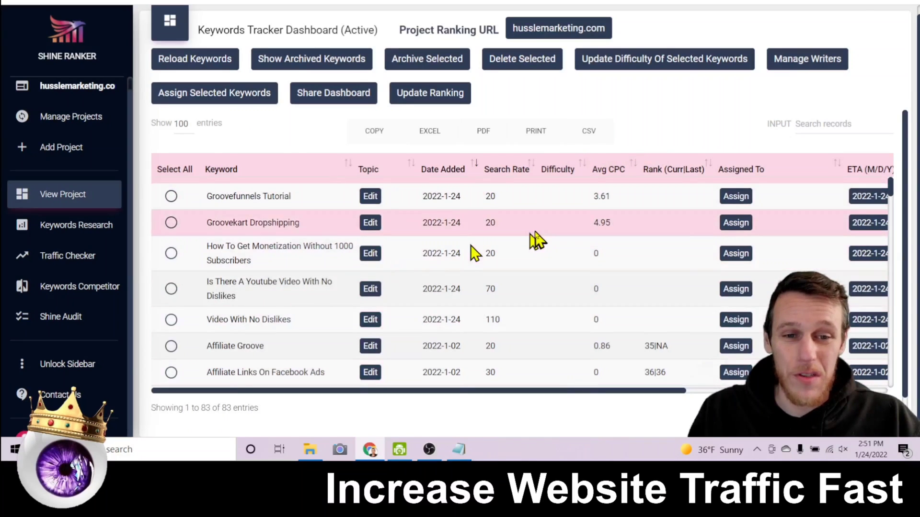
scroll(536, 240, down, 4)
scroll(536, 240, down, 5)
scroll(538, 250, up, 10)
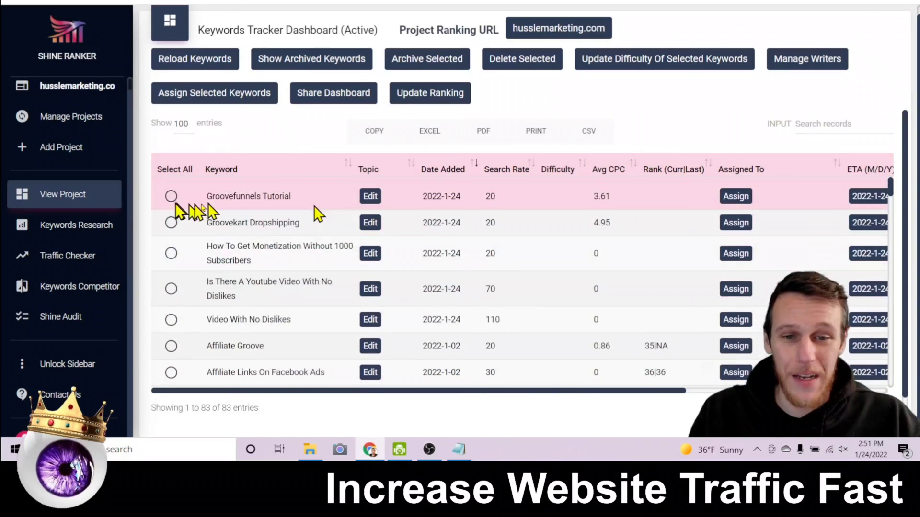
click(173, 171)
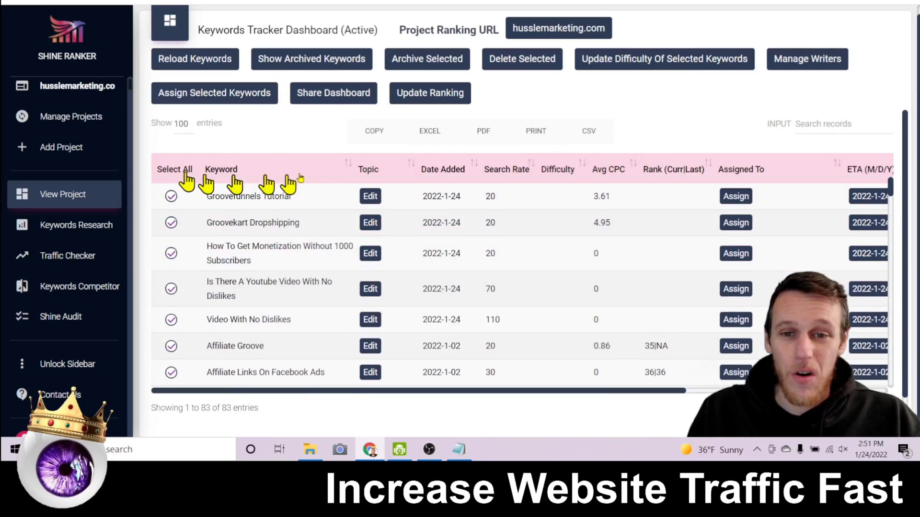
click(644, 59)
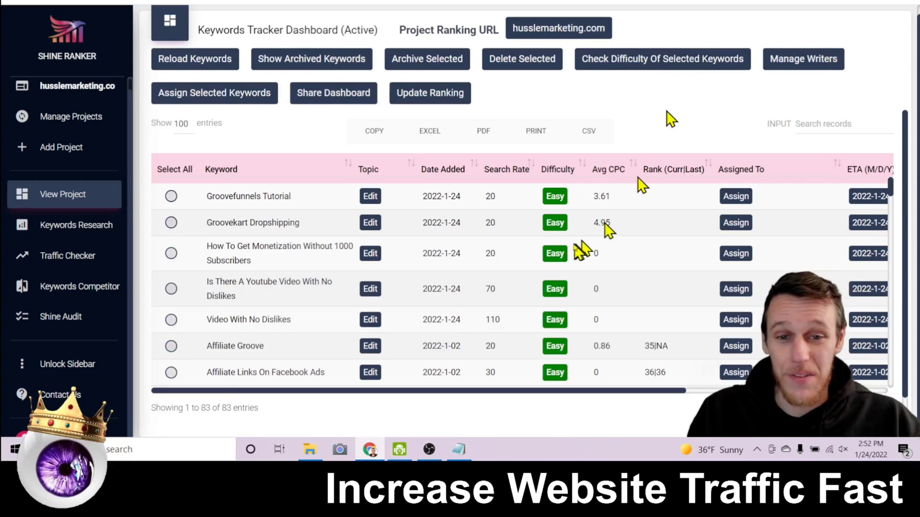
scroll(359, 222, down, 5)
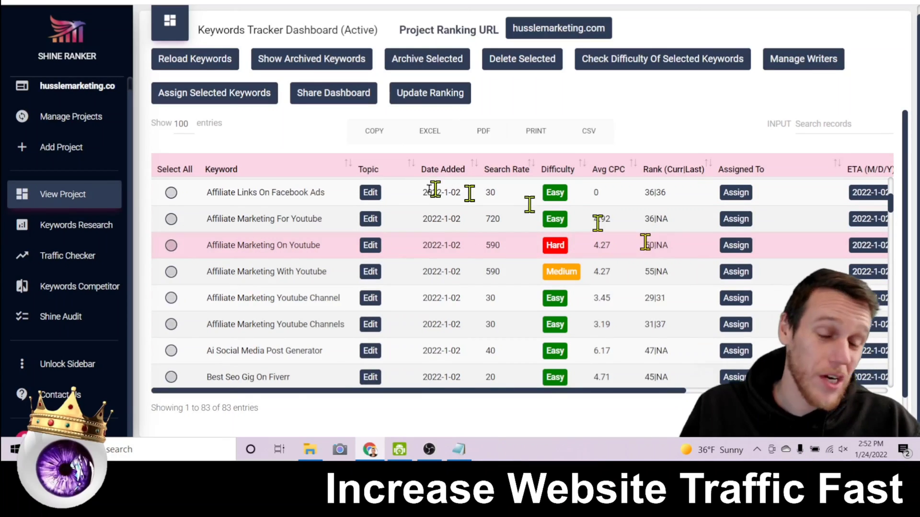
scroll(539, 247, down, 6)
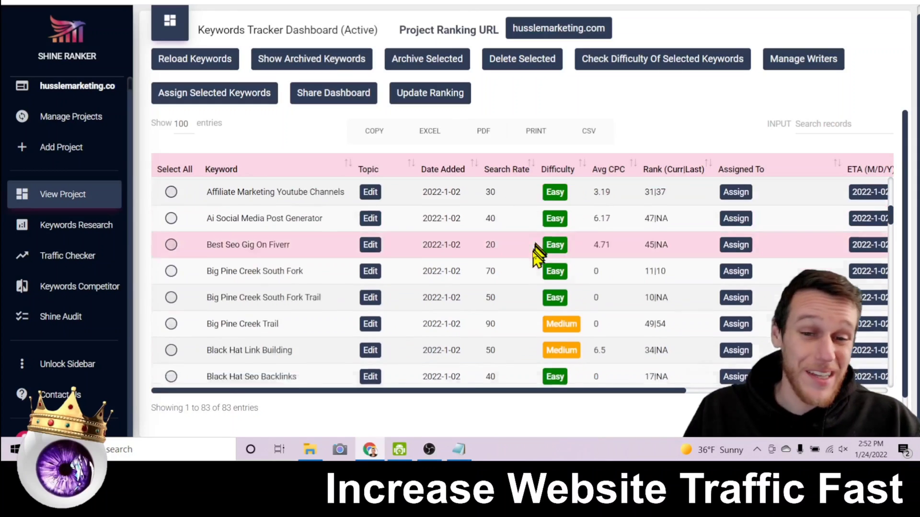
scroll(537, 250, down, 4)
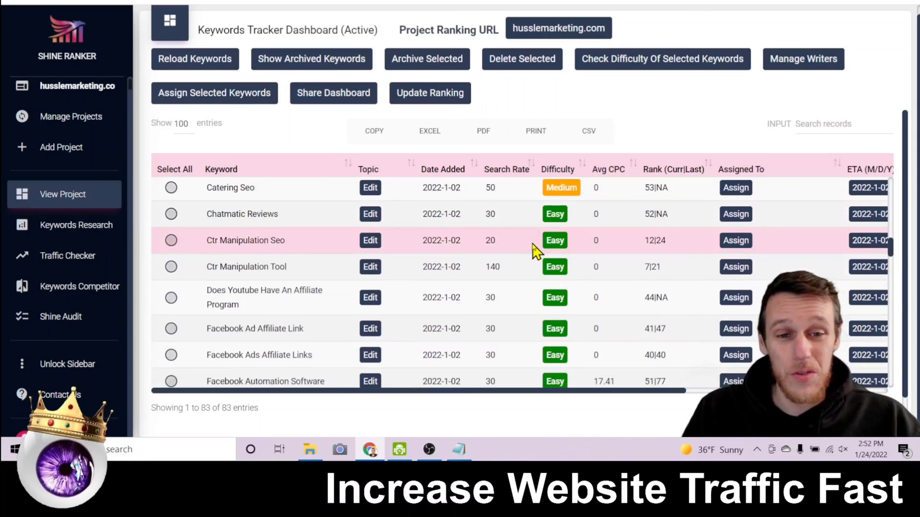
scroll(537, 251, down, 3)
scroll(536, 249, down, 2)
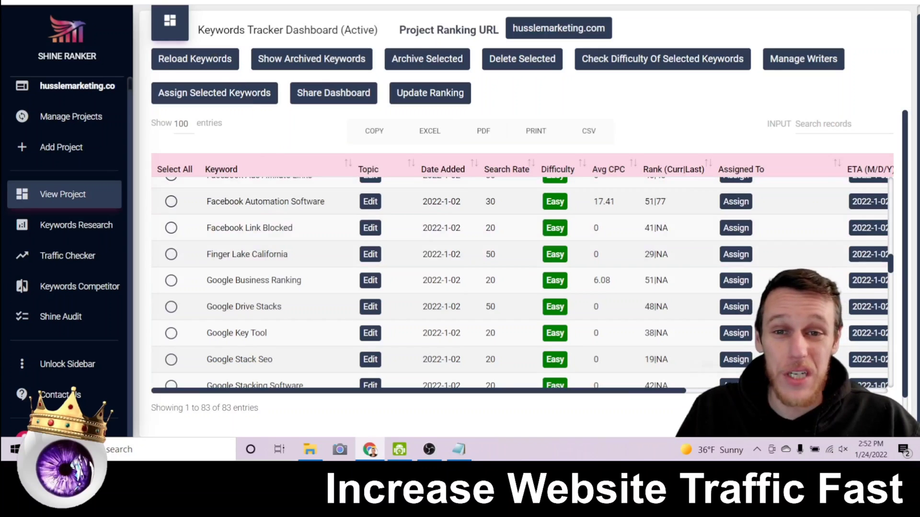
- Run a keyword research for the topics "seo ranking software", "seo software" and "ranking software"
click(106, 225)
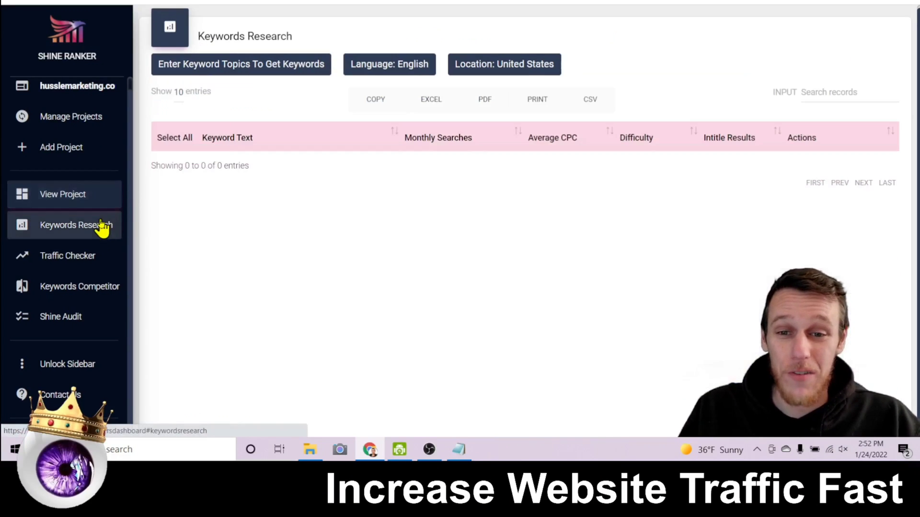
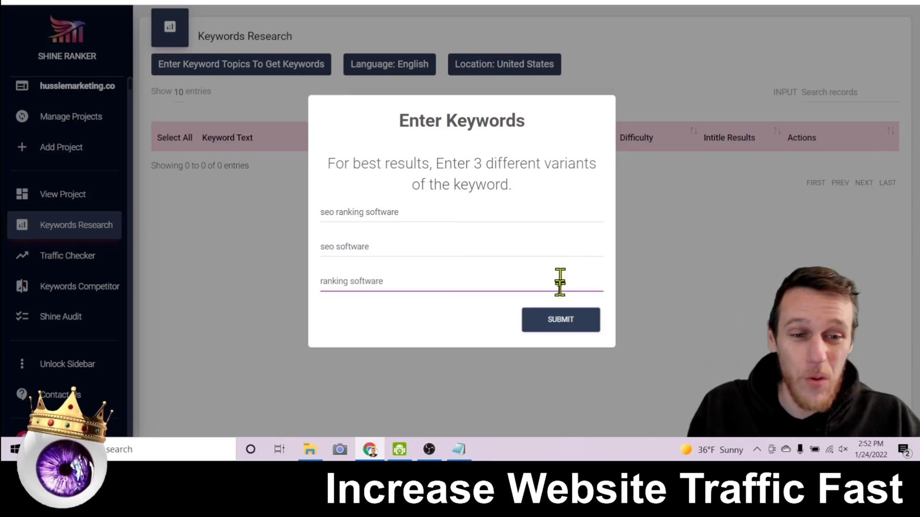
click(561, 322)
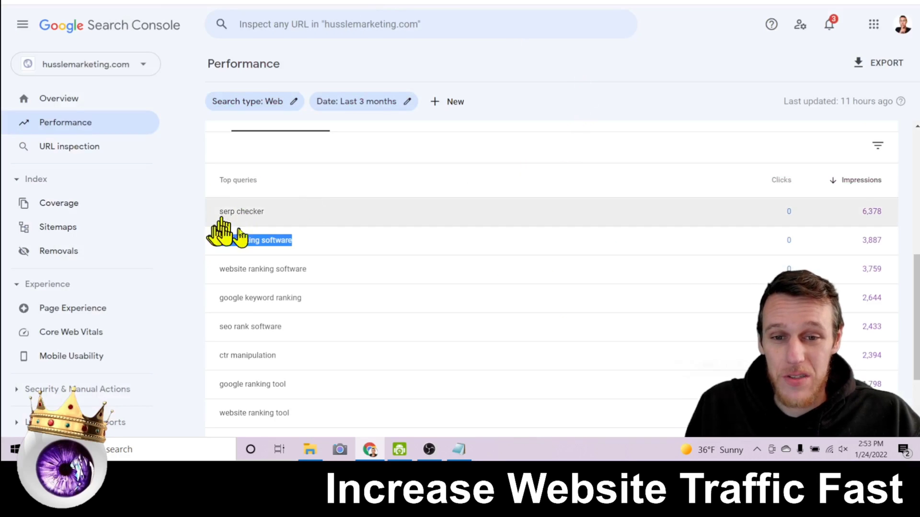
click(332, 242)
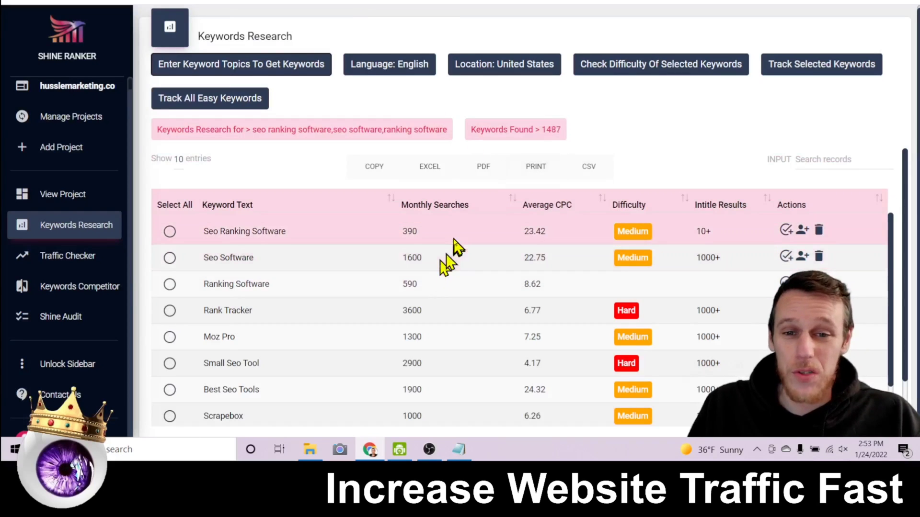
- Show 50 entries per page in the keyword research results and select the listed keywords
scroll(457, 244, down, 1)
scroll(457, 244, down, 3)
scroll(335, 294, up, 4)
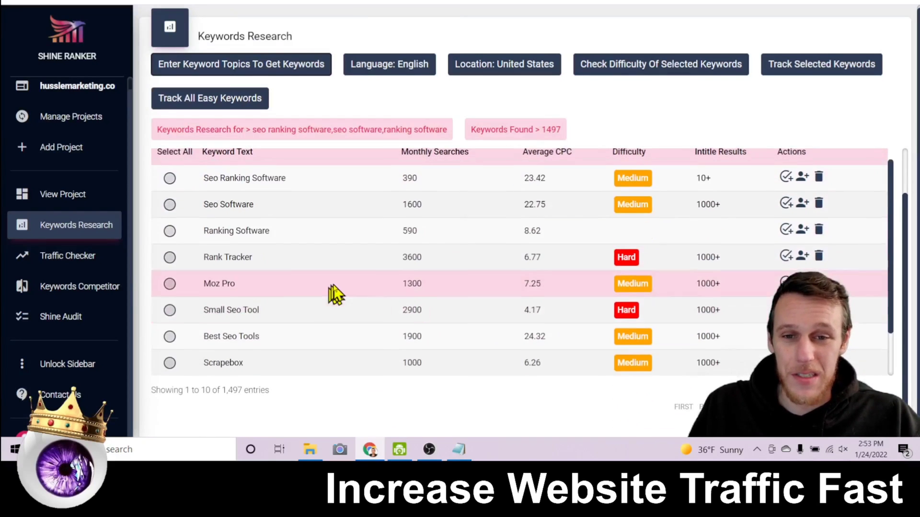
click(178, 159)
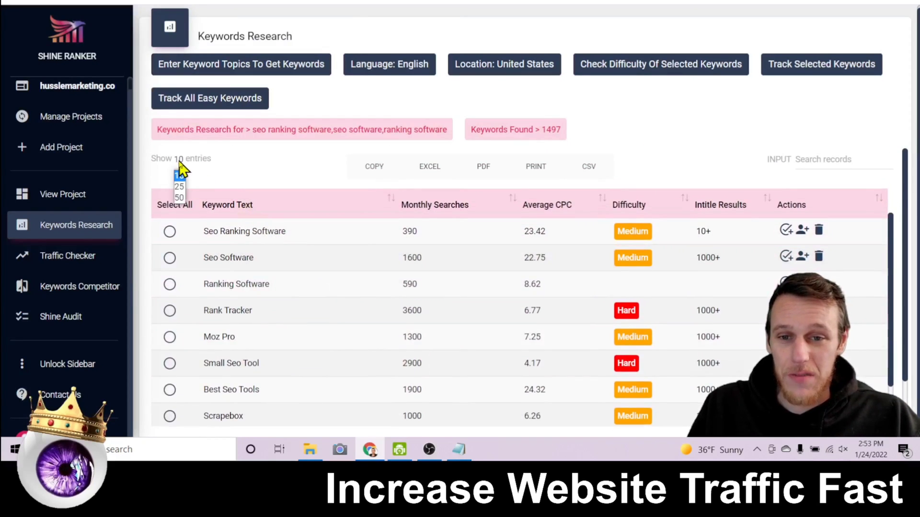
click(178, 187)
click(180, 163)
click(178, 198)
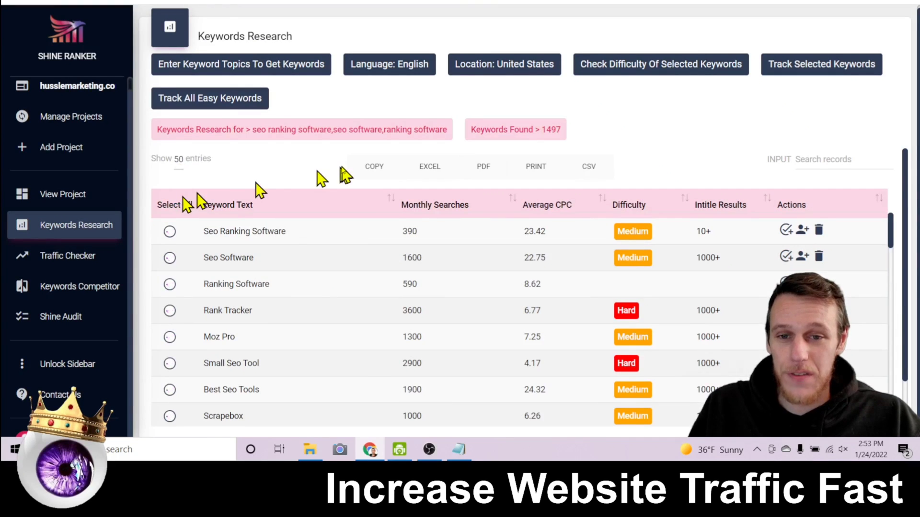
scroll(351, 185, down, 1)
scroll(358, 245, up, 1)
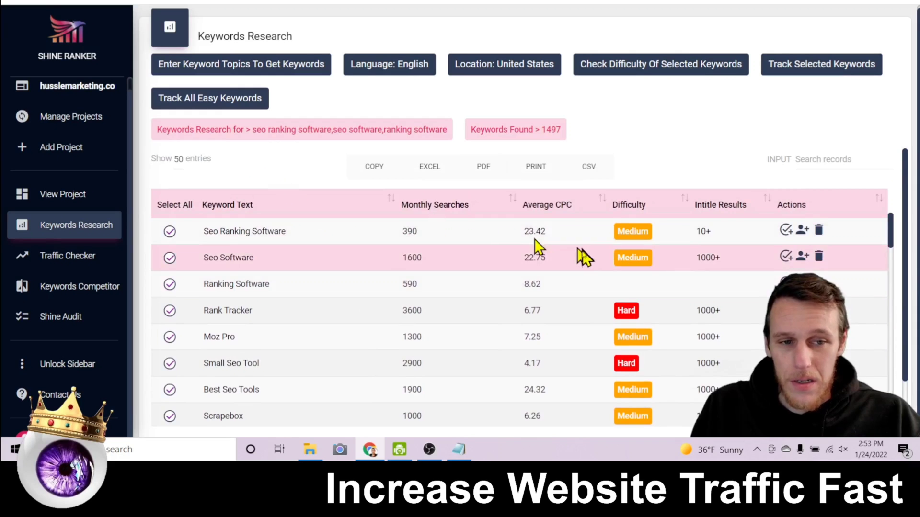
- Review the keyword difficulty ratings and sort the research results by monthly searches from highest to lowest
scroll(534, 246, down, 15)
scroll(460, 270, down, 5)
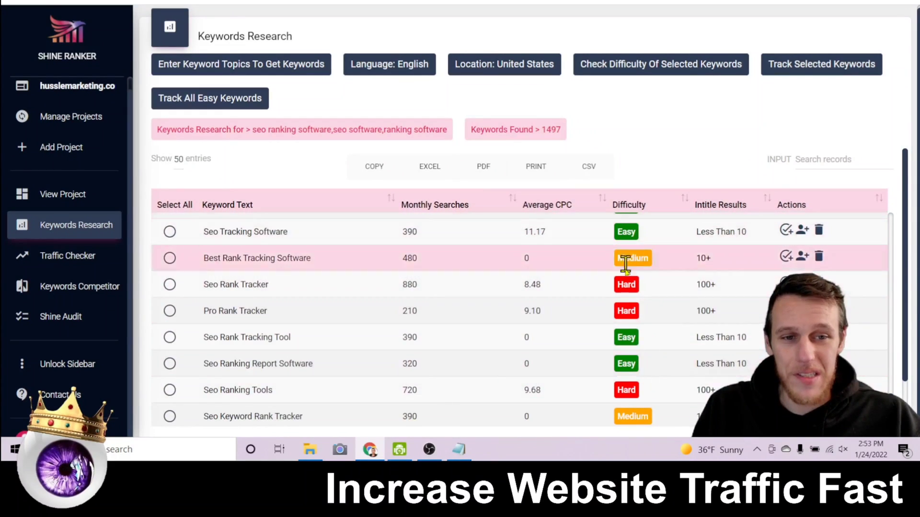
scroll(625, 312, down, 10)
scroll(625, 307, up, 20)
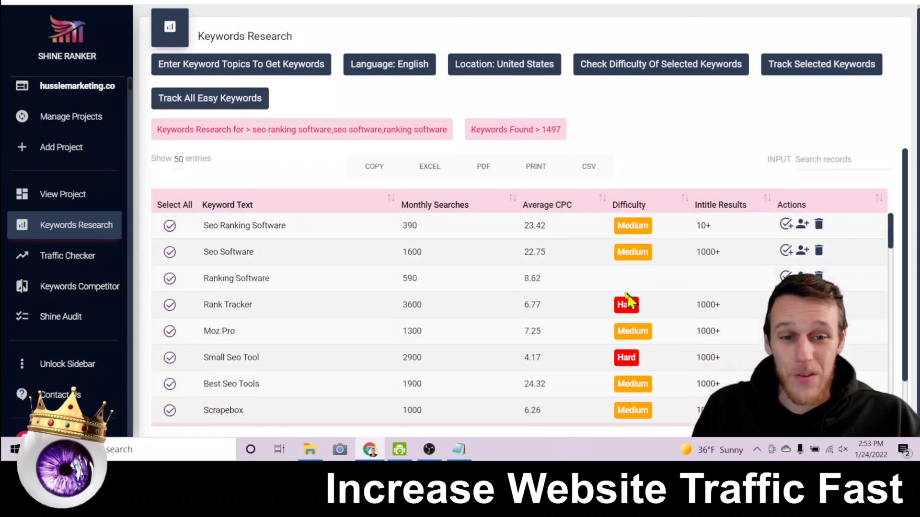
click(462, 211)
click(463, 211)
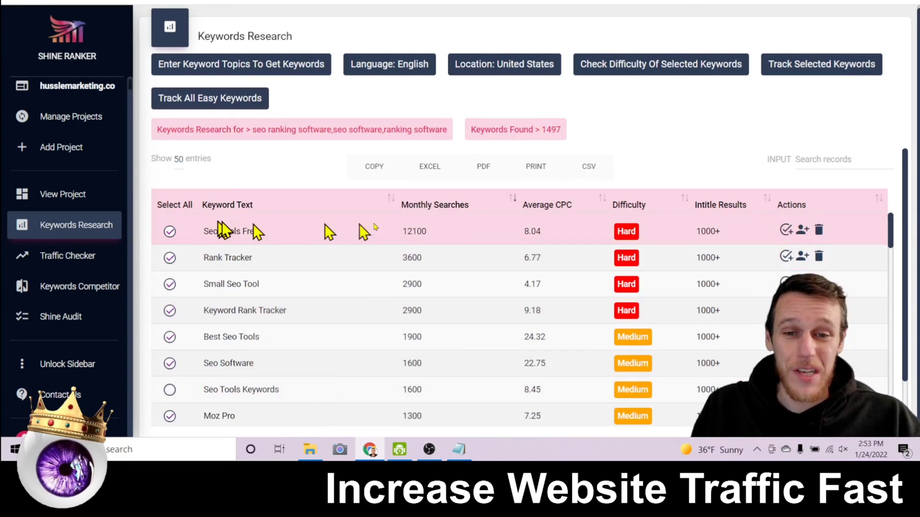
- Compare the monthly searches, difficulty and intitle results of the sorted keywords, starting with Seo Tools Free
scroll(456, 267, down, 10)
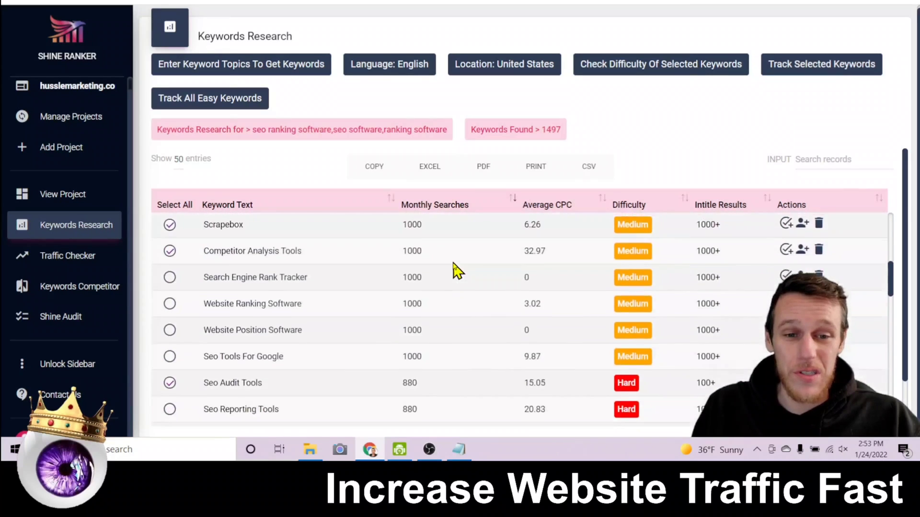
scroll(455, 270, up, 10)
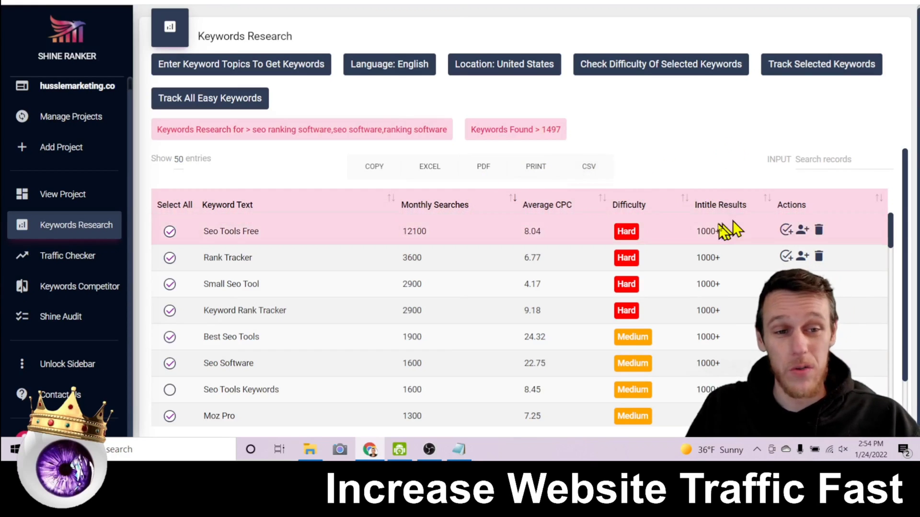
drag(277, 236, 202, 231)
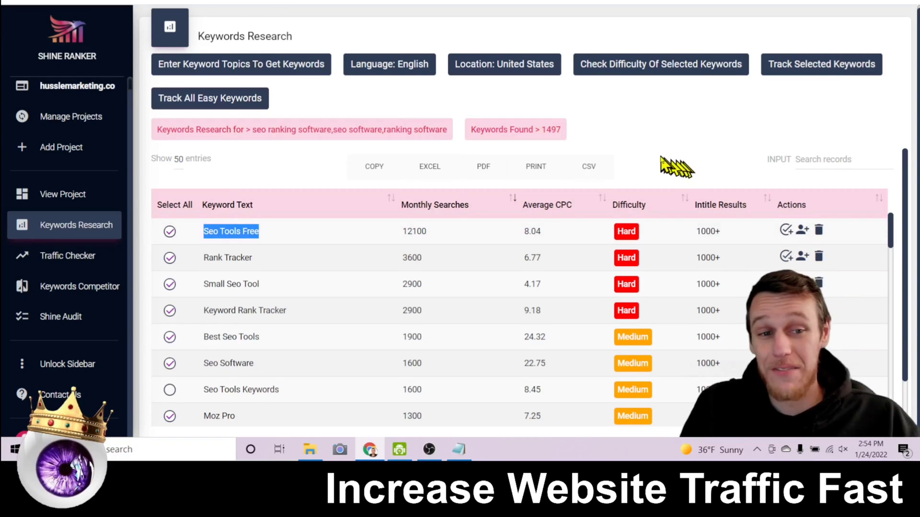
scroll(657, 169, down, 1)
scroll(628, 280, down, 10)
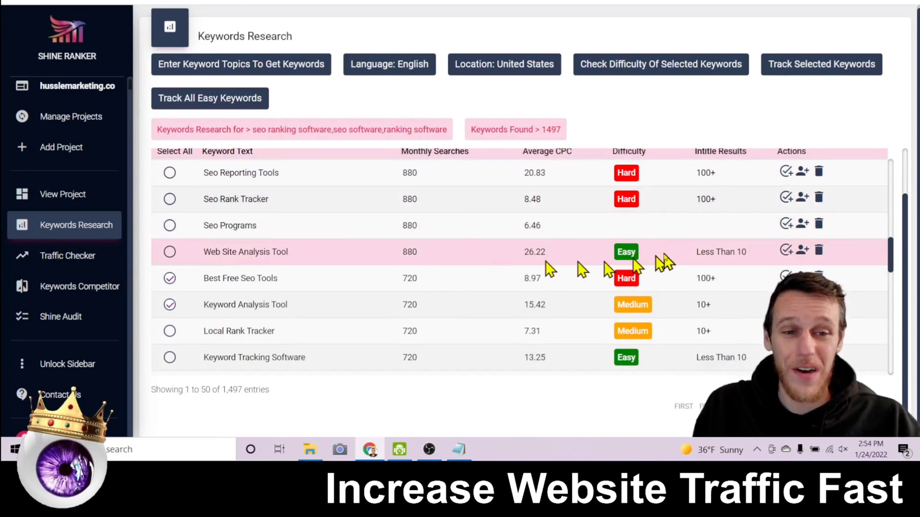
- Examine the monthly searches and intitle results of the keyword Web Site Analysis Tool, and check the top queries in Google Search Console
click(220, 251)
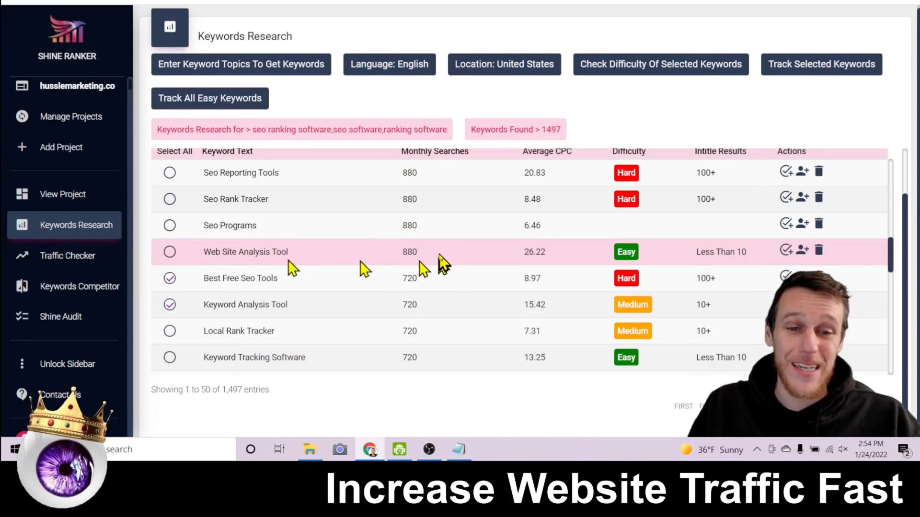
drag(426, 256, 387, 262)
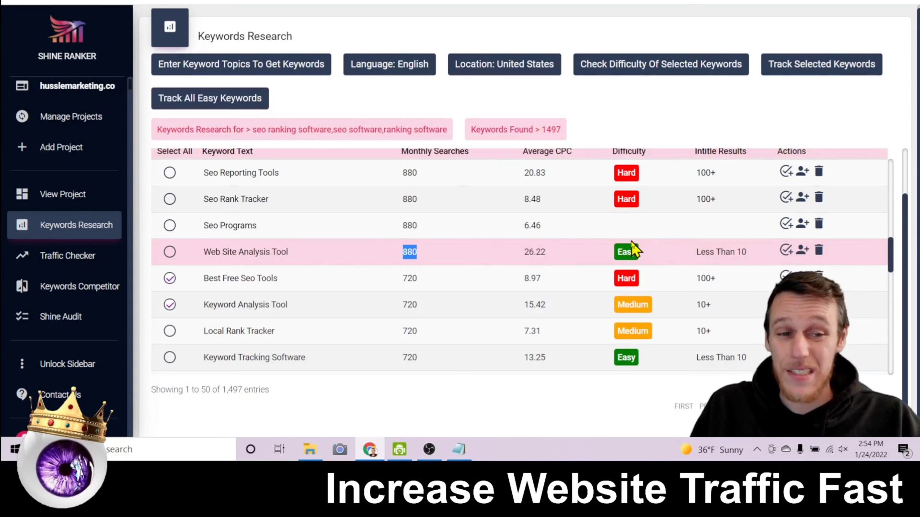
drag(693, 254, 759, 252)
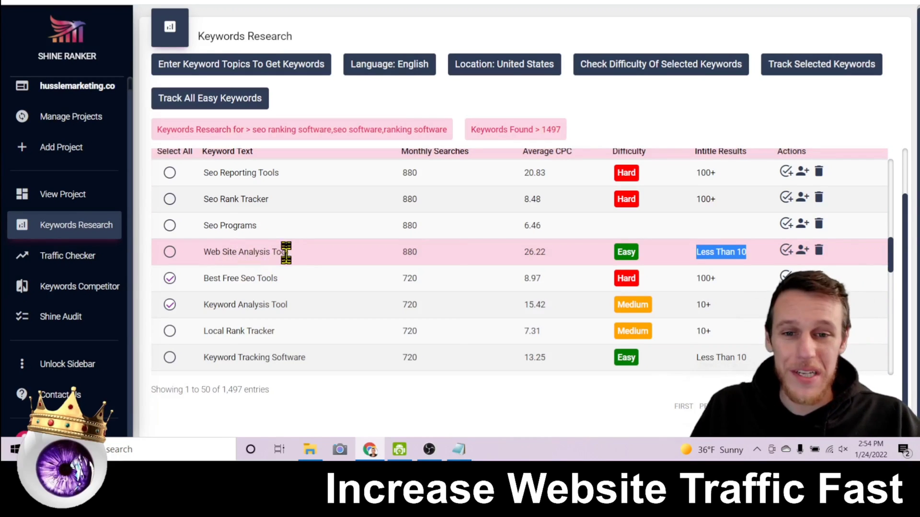
drag(290, 252, 203, 252)
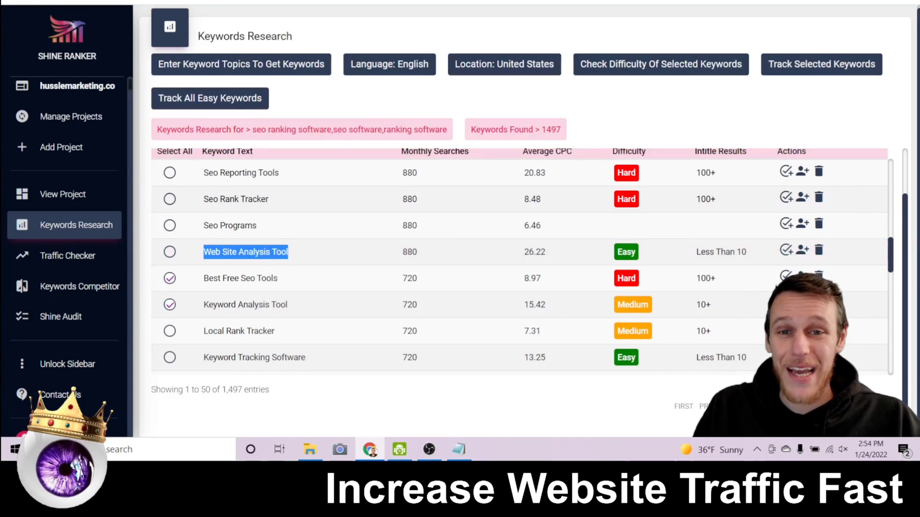
key(ctrl+Tab)
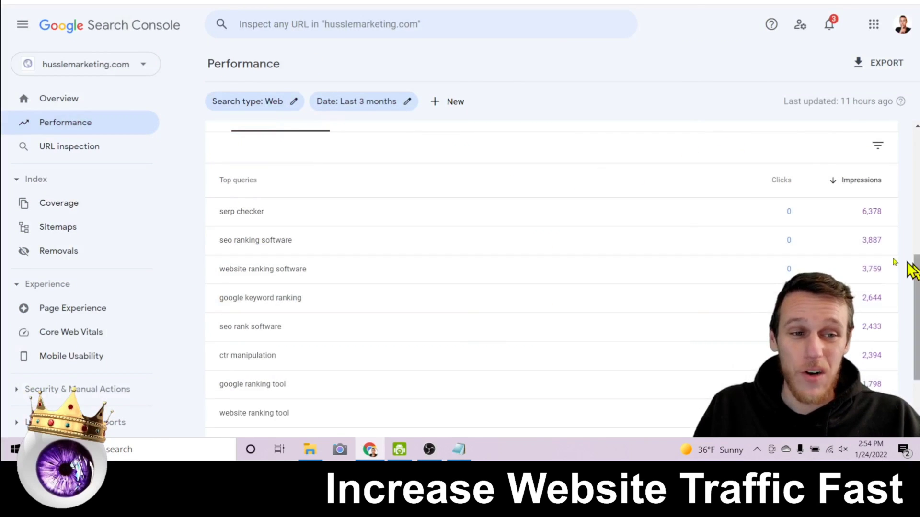
scroll(857, 277, up, 5)
scroll(853, 249, down, 6)
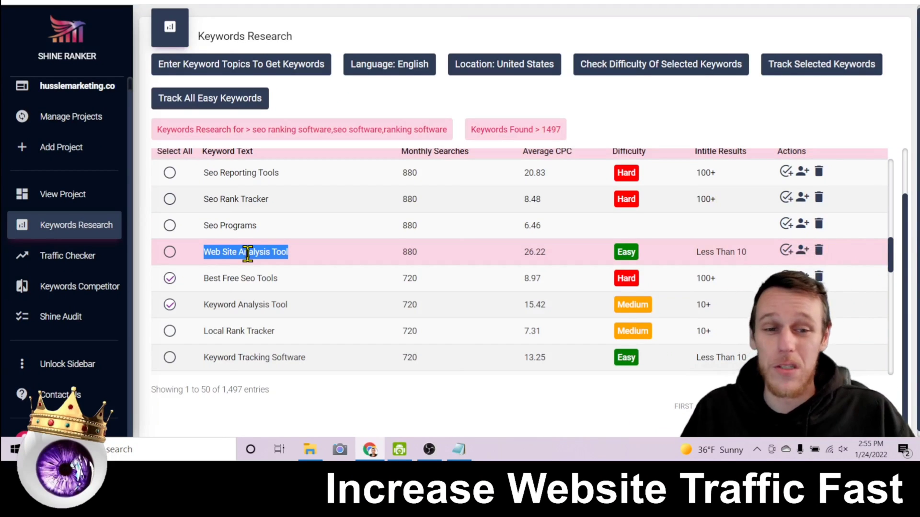
- Copy the keyword "Web Site Analysis Tool", switch to Jarvis and start a new document with the blog post workflow
right_click(248, 254)
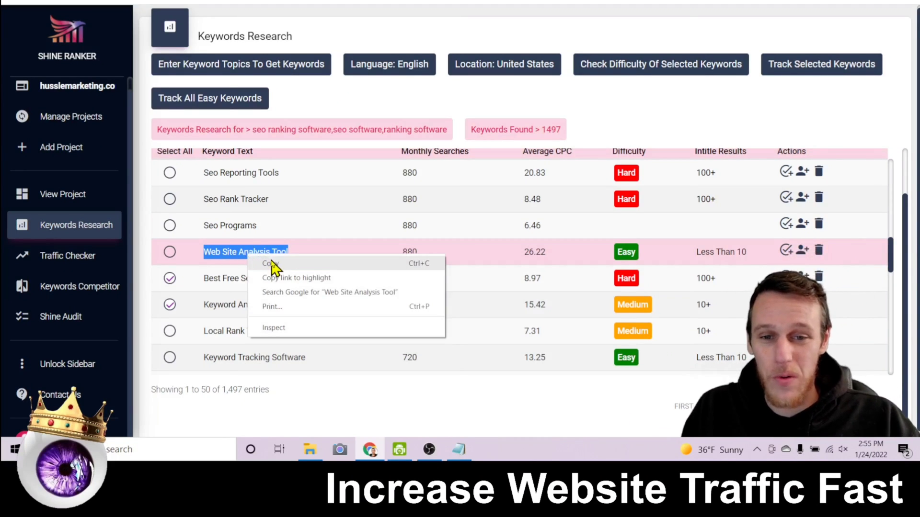
click(271, 263)
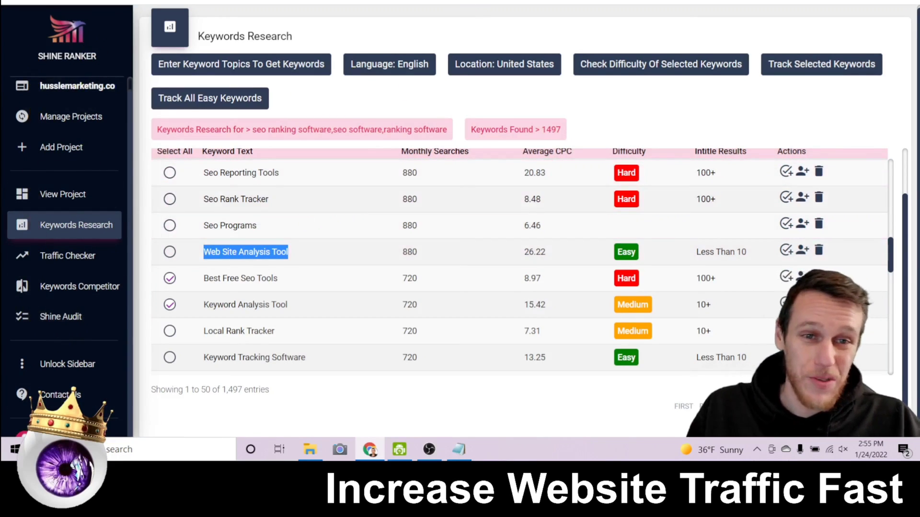
key(ctrl+Tab)
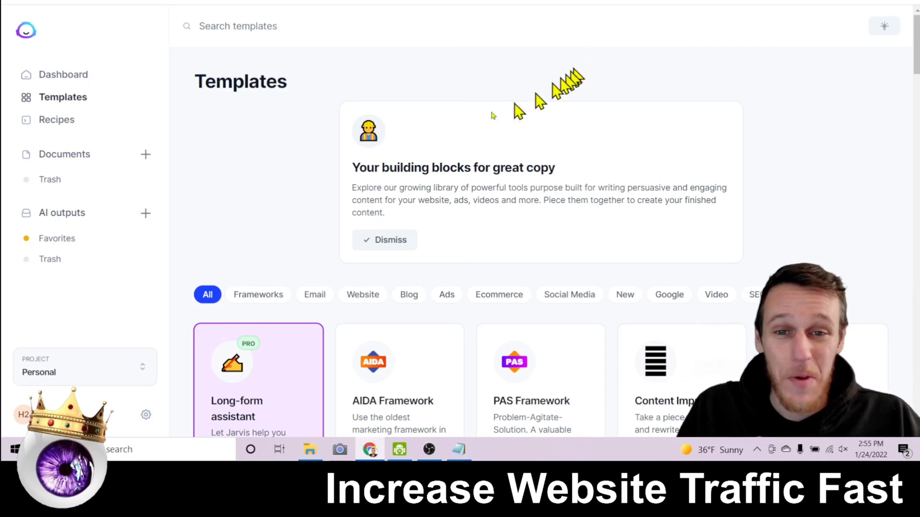
scroll(267, 192, down, 3)
click(266, 242)
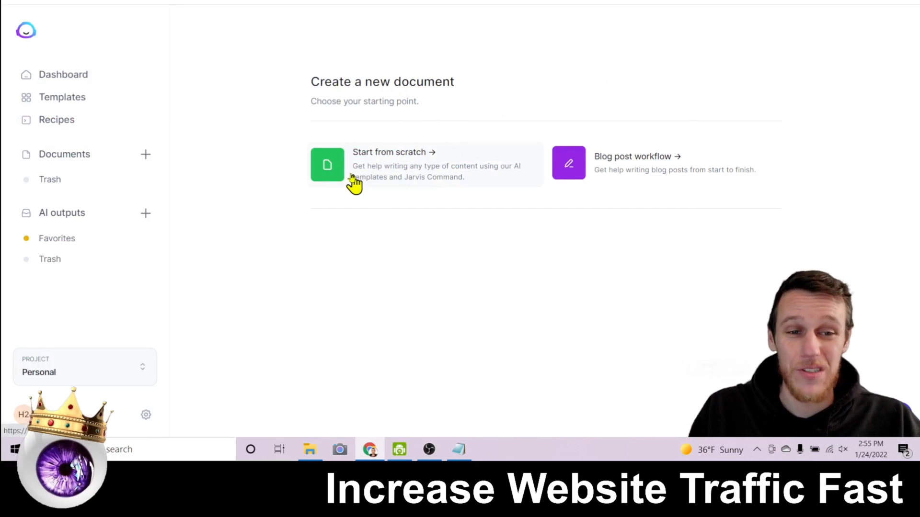
click(640, 175)
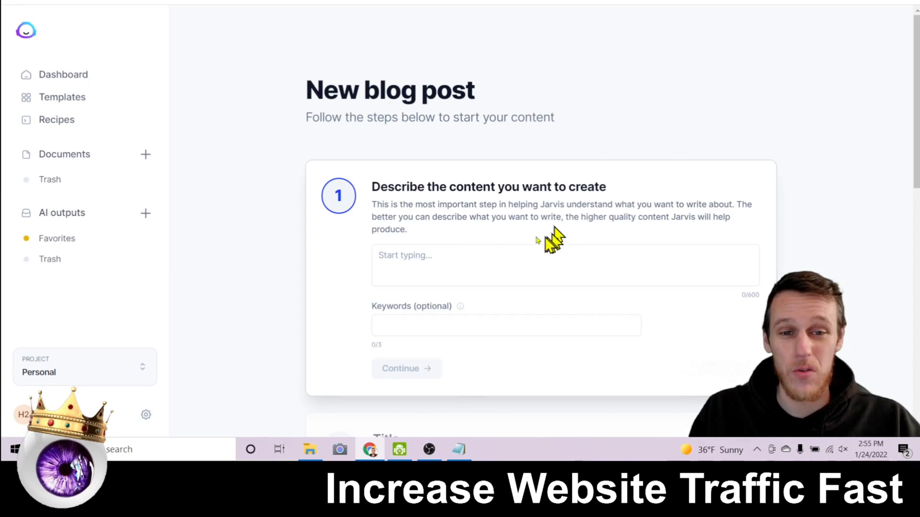
- Add the copied keyword "Web Site Analysis Tool" to the new blog post's keywords
click(422, 325)
right_click(421, 324)
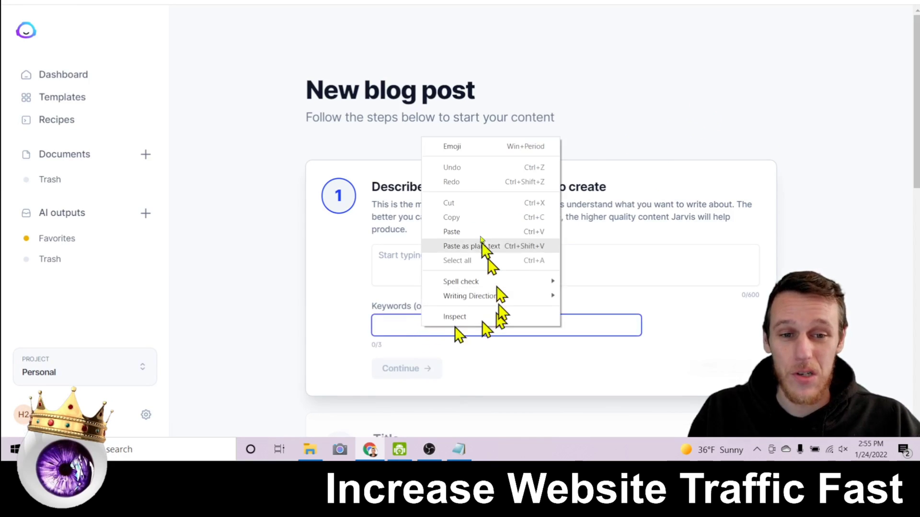
click(484, 245)
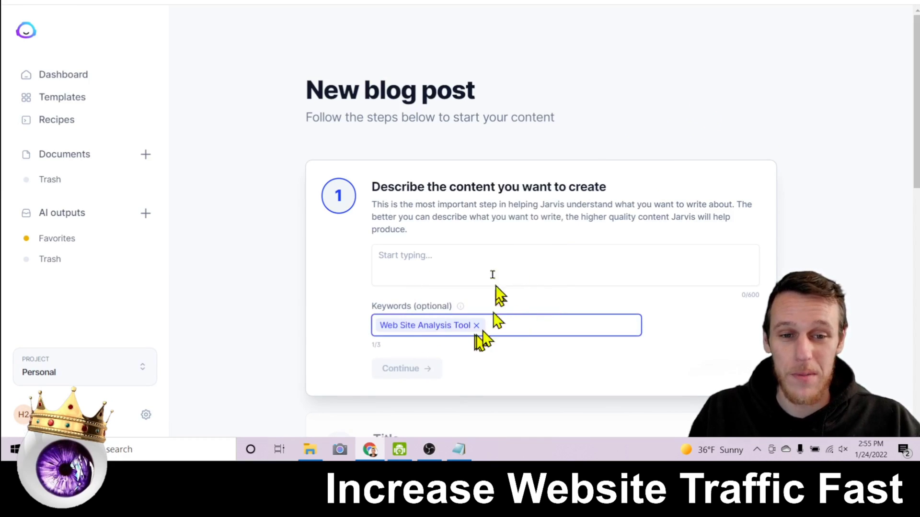
- Enter the description "This blog will explain how to use a web site analysis tool to audit your website, find valuable keywords, and rank higher in search results."
click(460, 258)
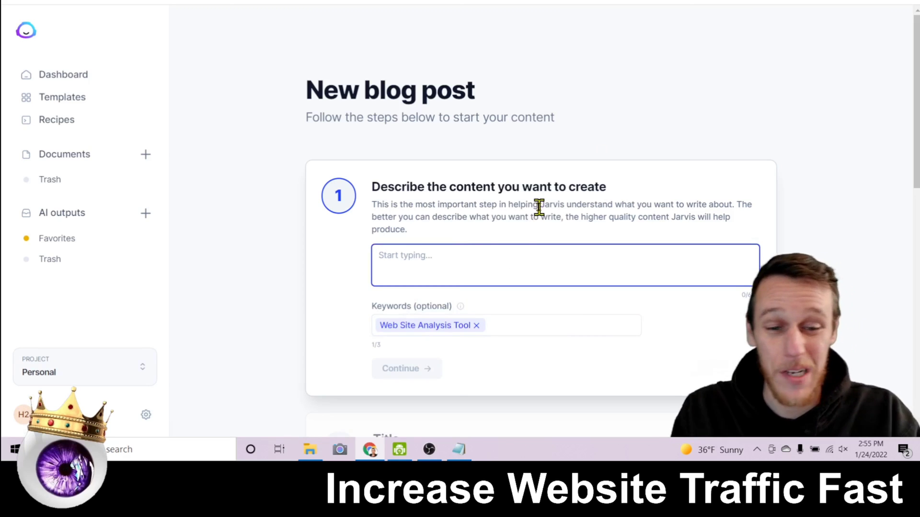
text(This blog wi)
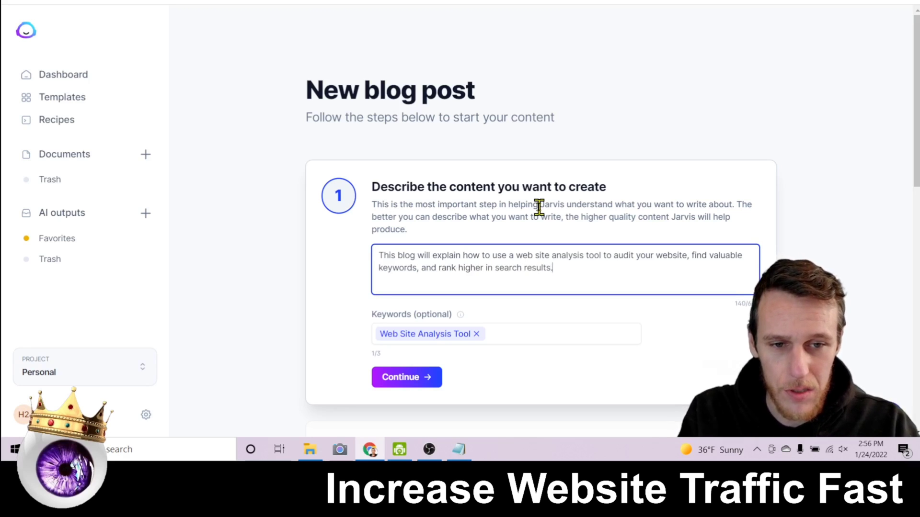
click(393, 378)
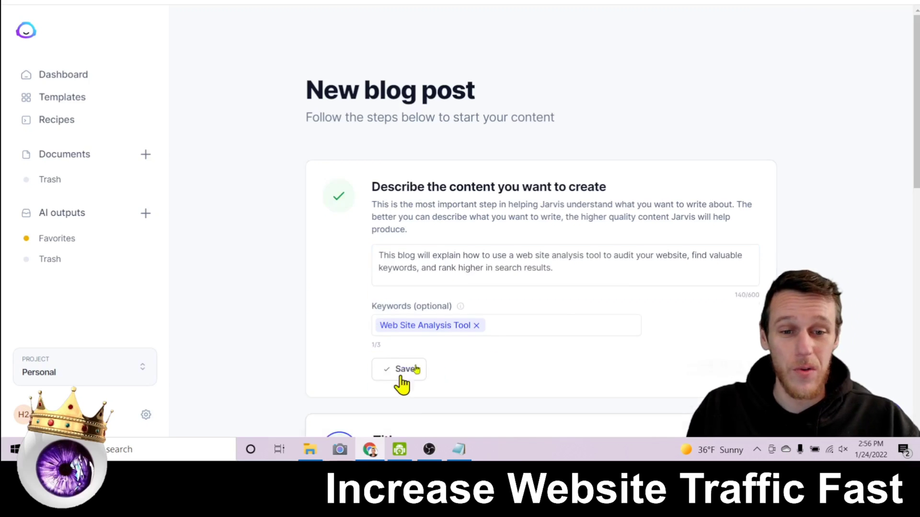
- Generate title ideas and use "How to Use a Web Site Analysis Tool to Audit Your Website, Find Valuable Keywords, and Rank Higher in Search Results"
click(458, 264)
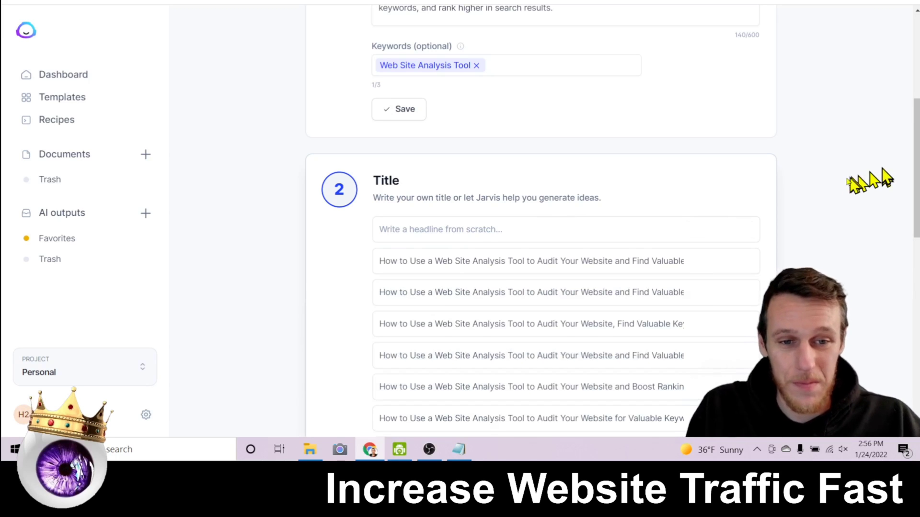
scroll(853, 190, down, 3)
mouse_move(451, 139)
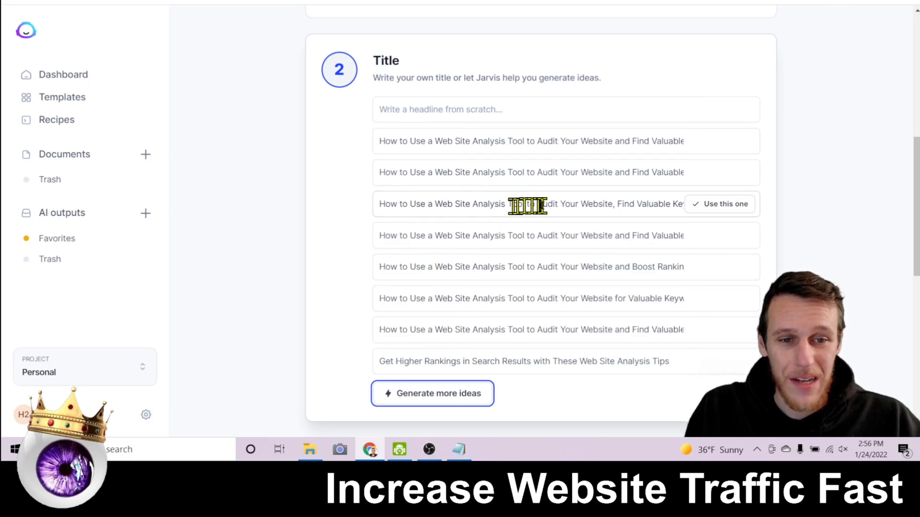
click(677, 205)
drag(563, 206, 711, 206)
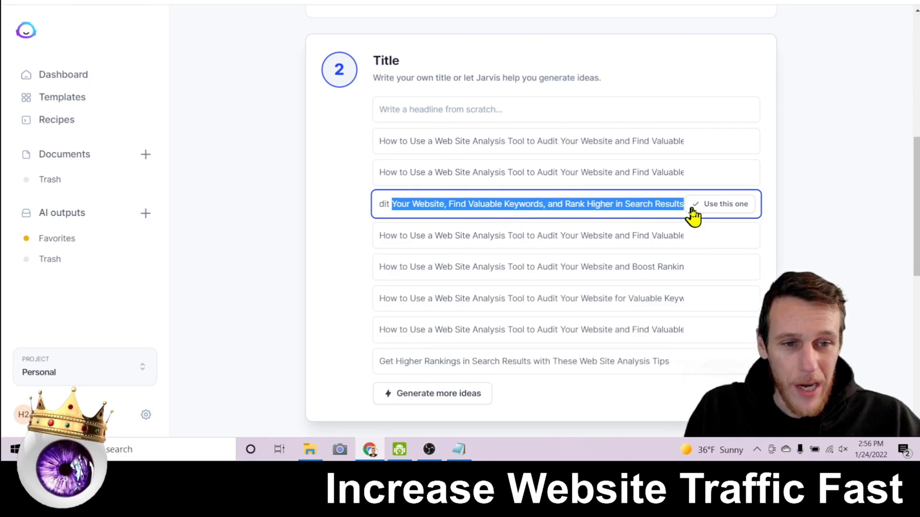
click(705, 211)
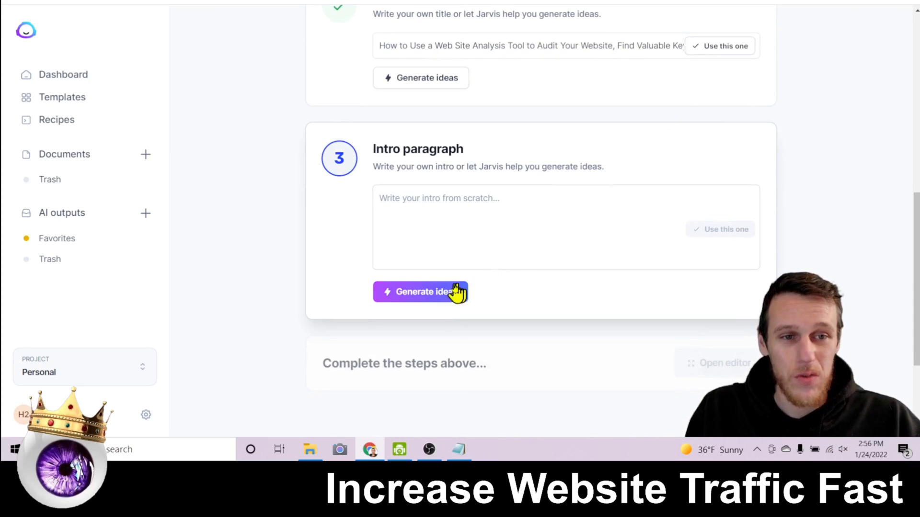
- Use the generated intro paragraph beginning "If you're looking to improve your website and rank higher" and open the post in the editor
click(449, 293)
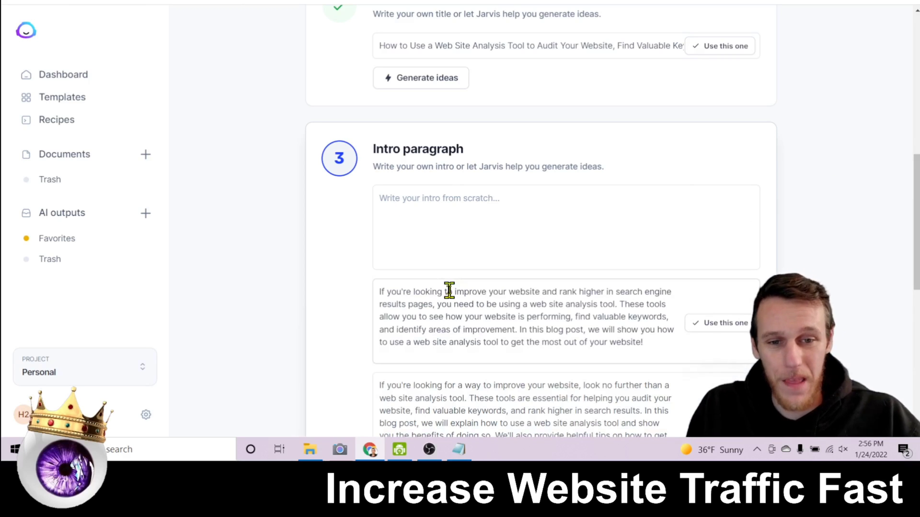
scroll(766, 230, down, 5)
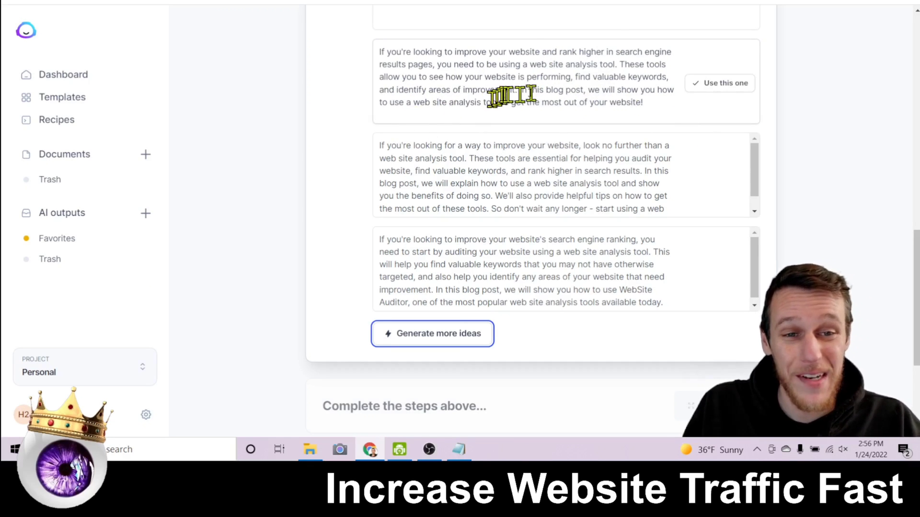
click(708, 86)
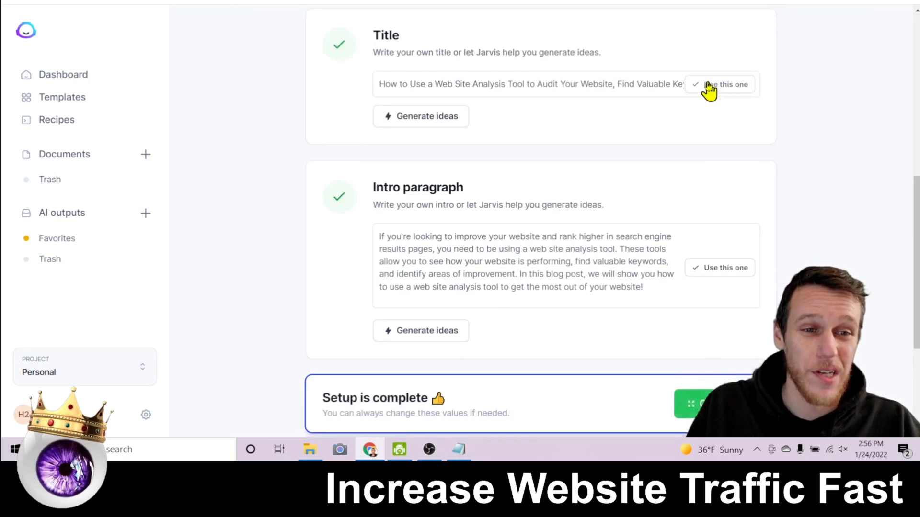
click(744, 226)
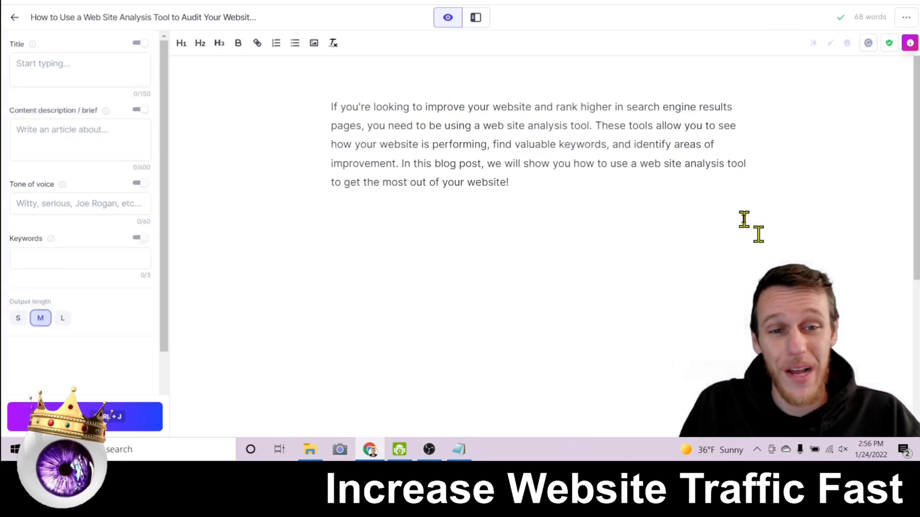
- Copy the post's title and paste it on its own line above the intro paragraph, with a blank line between them
drag(550, 212, 313, 118)
click(308, 157)
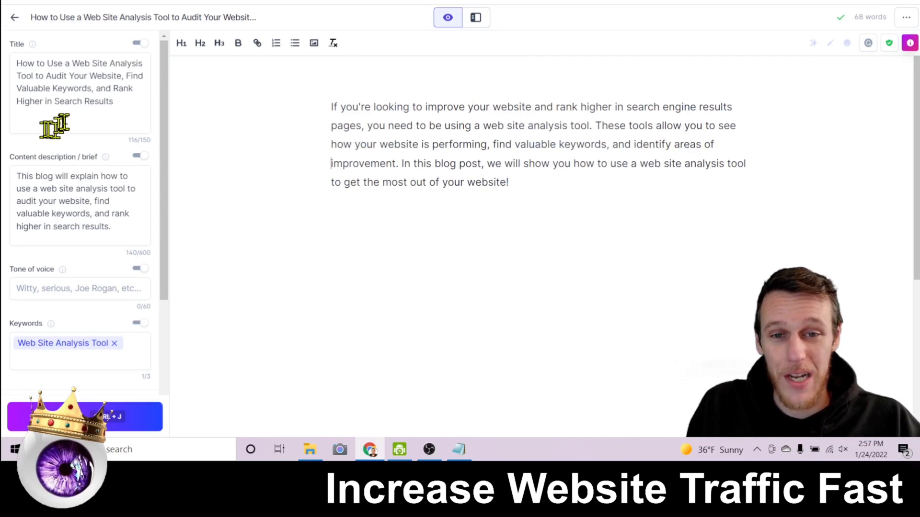
drag(113, 102, 21, 65)
right_click(74, 83)
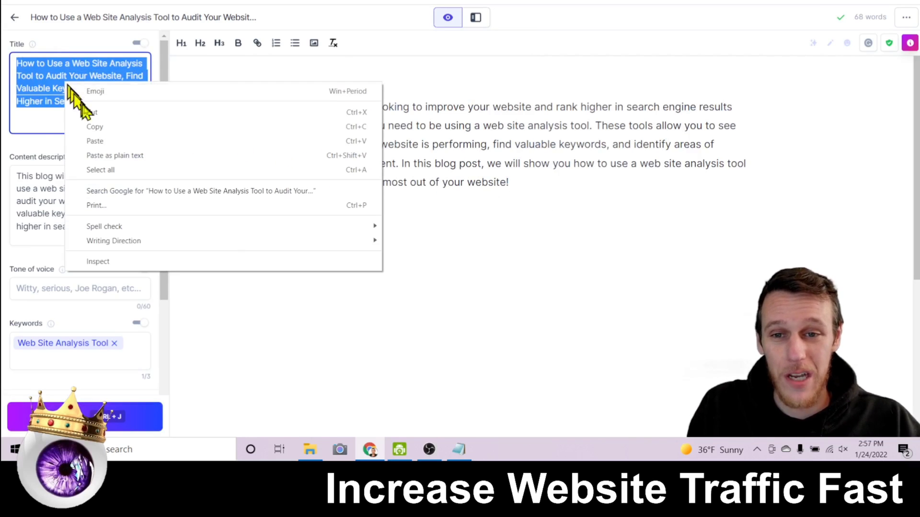
click(91, 126)
click(332, 107)
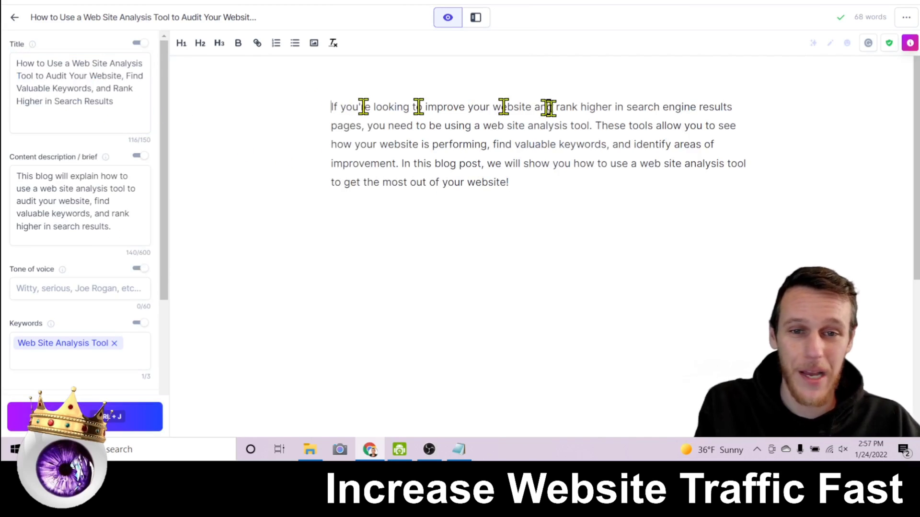
key(Return)
key(Return)
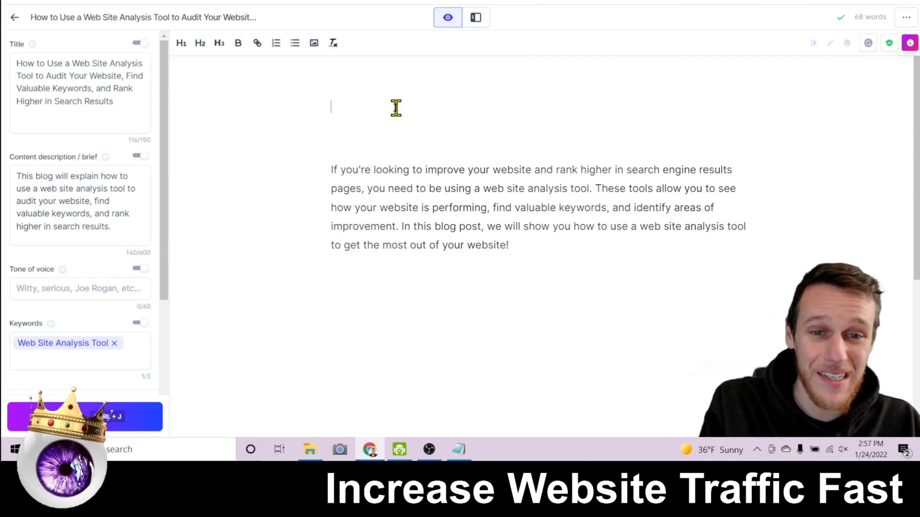
right_click(395, 108)
click(464, 203)
- Format the pasted title as a level 1 heading
drag(527, 125, 318, 94)
click(181, 42)
click(511, 156)
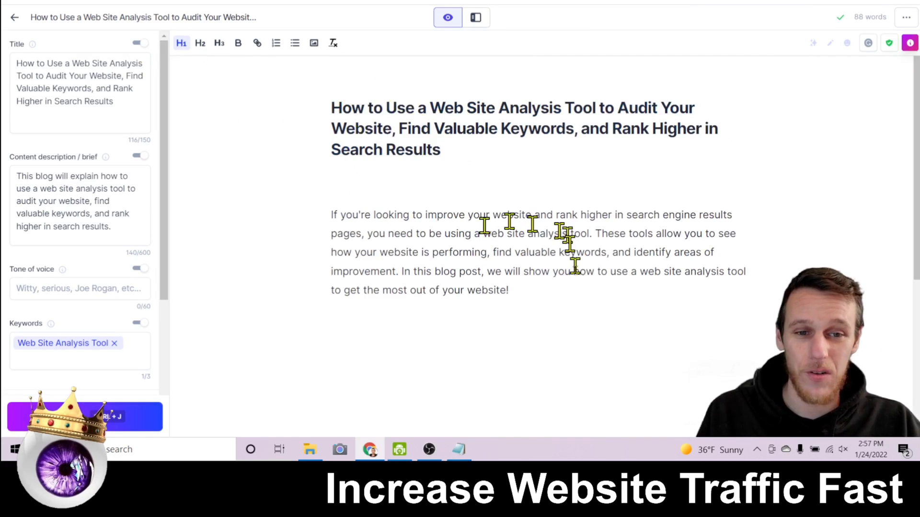
- Set the output length to L and the tone of voice to Neal Patel for the content to generate
click(561, 287)
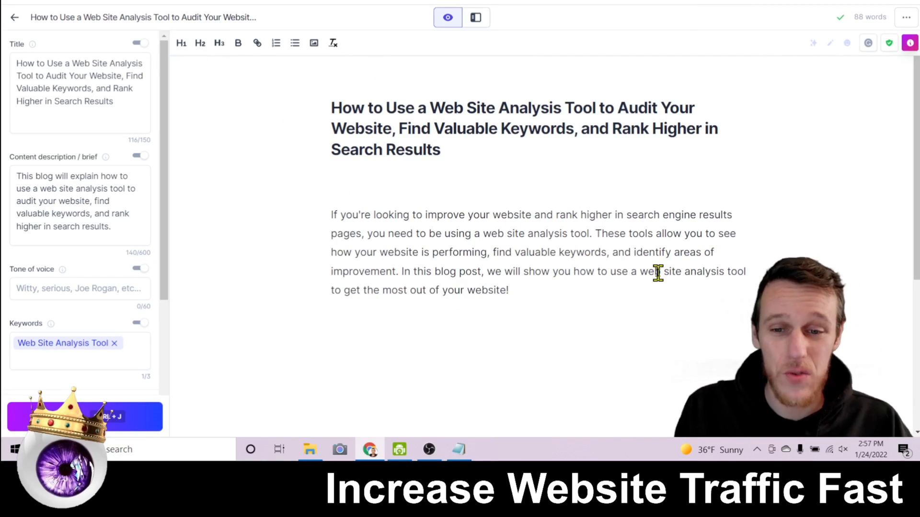
scroll(48, 192, down, 4)
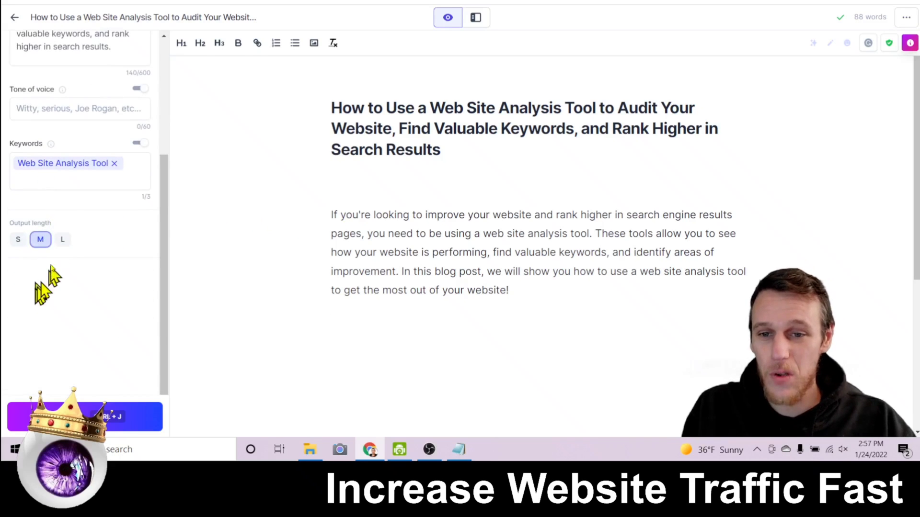
click(61, 239)
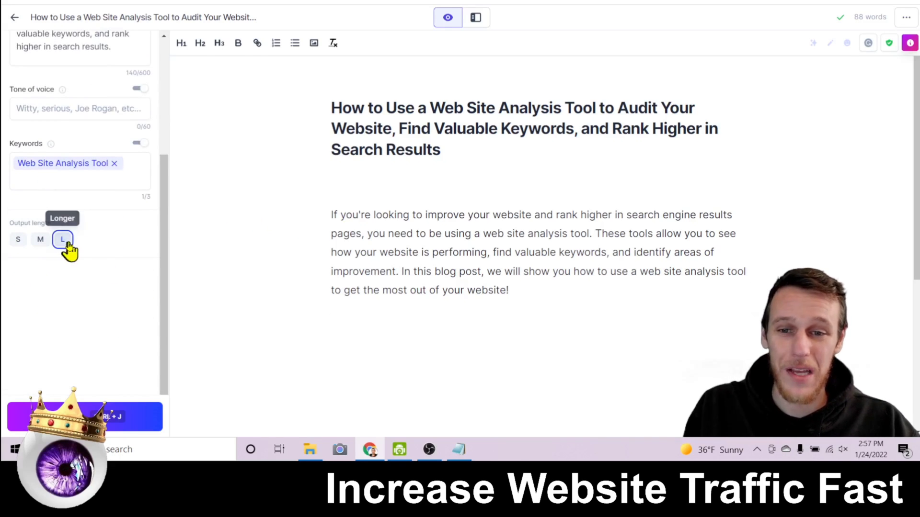
scroll(90, 236, up, 2)
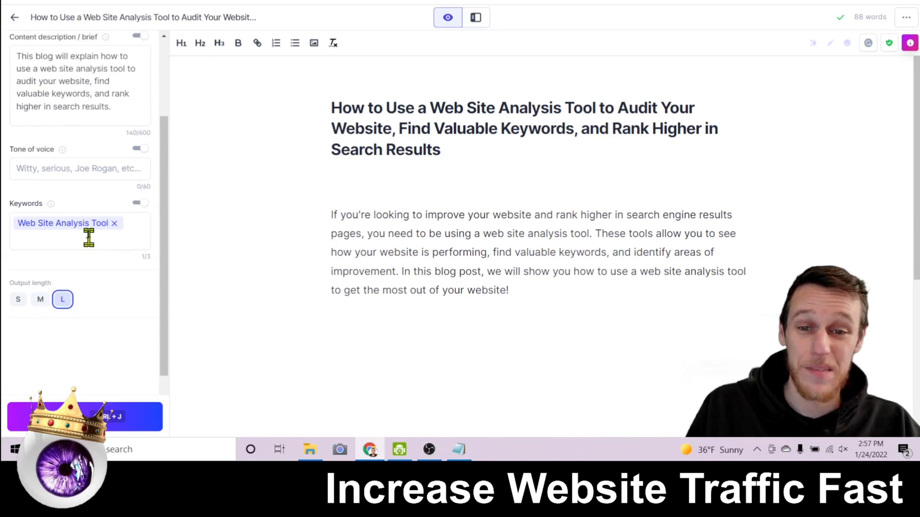
click(97, 174)
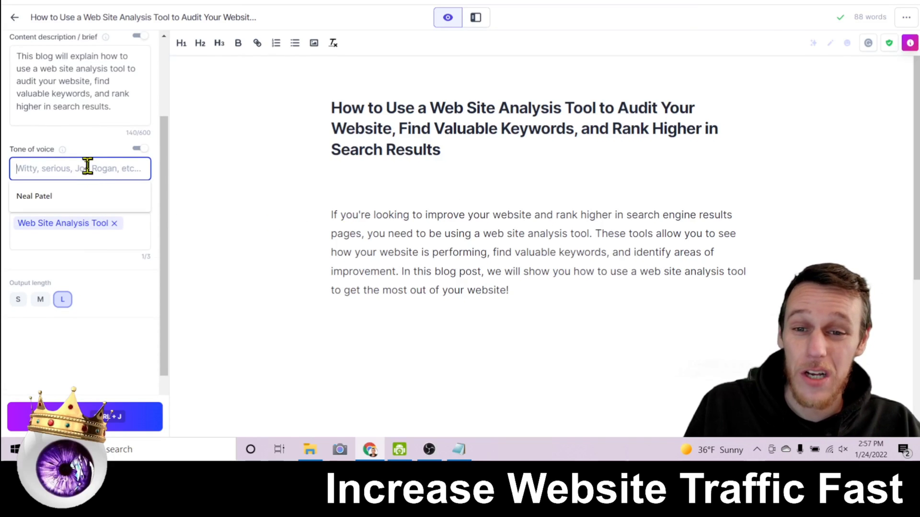
click(79, 198)
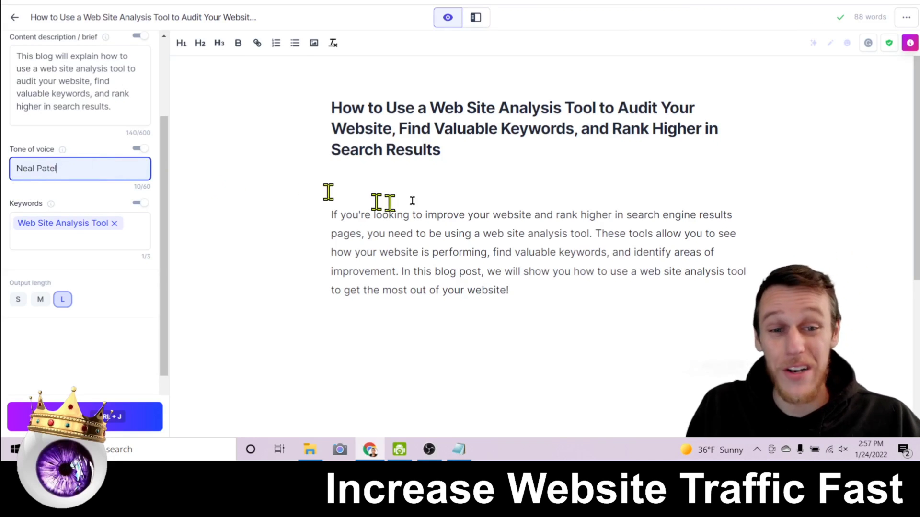
- Start a paragraph with "The first thing you need to know about getting organic traffic is the importance of keywords.", generate its continuation and add the final period
scroll(448, 216, down, 2)
click(618, 218)
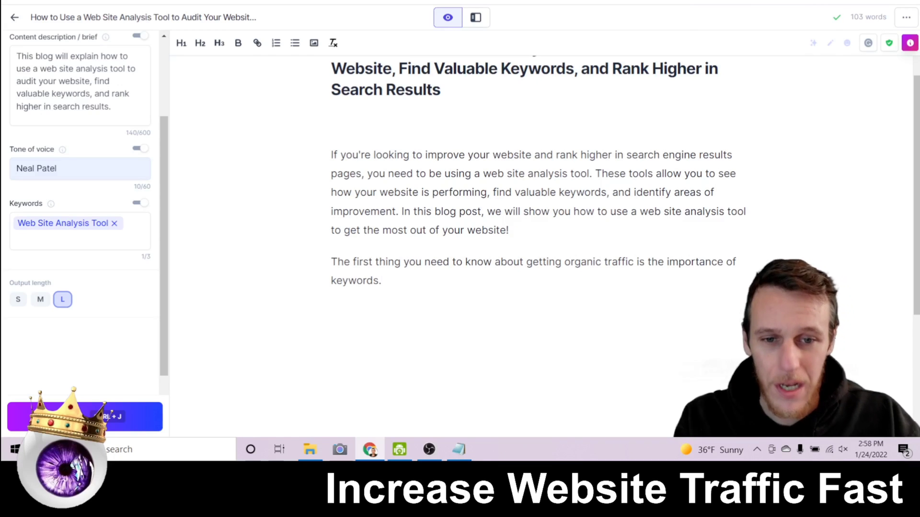
click(85, 417)
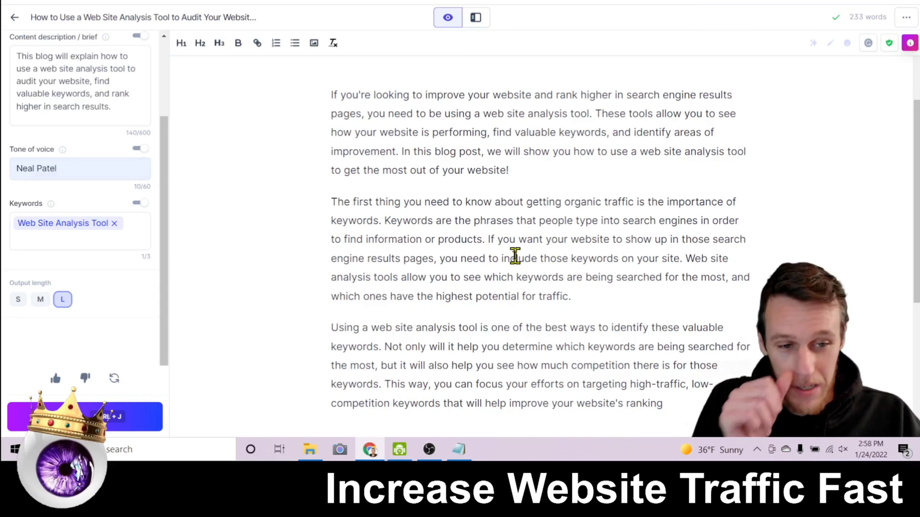
scroll(548, 345, down, 2)
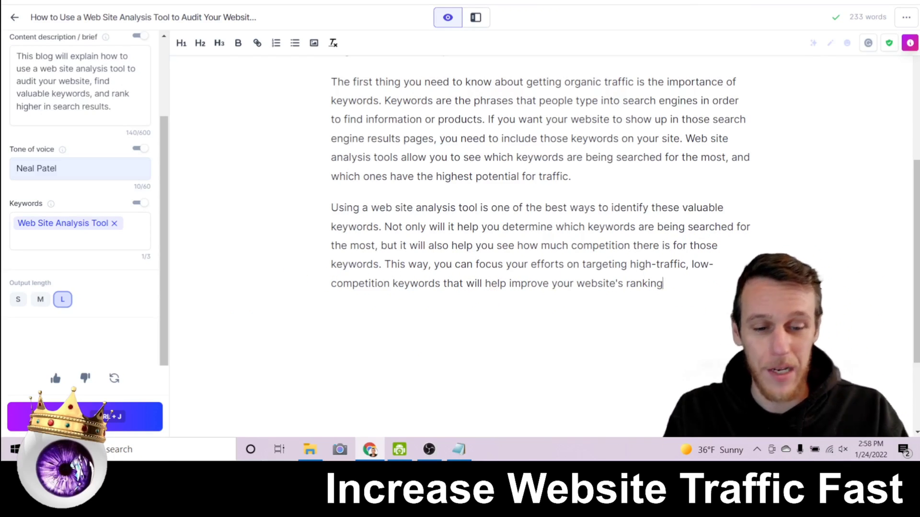
text(.)
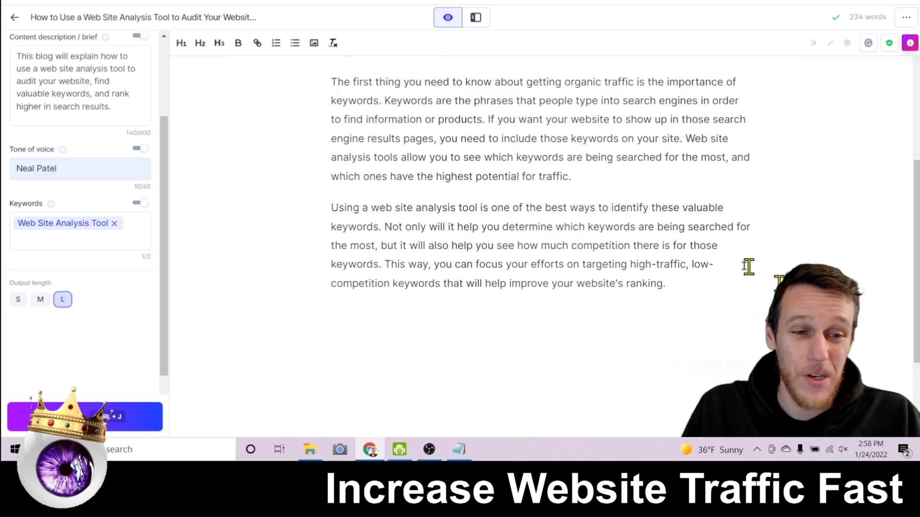
- Review the post and copy all its text, from the title through the last paragraph
scroll(662, 336, up, 5)
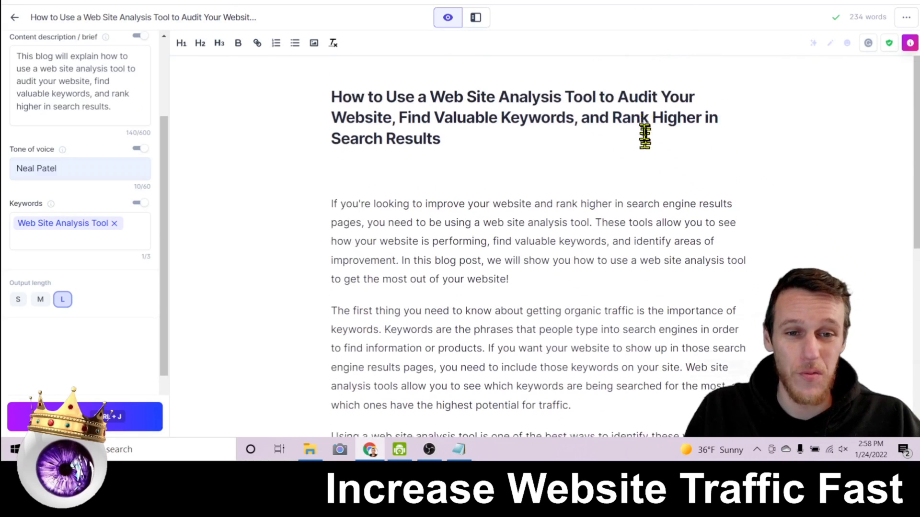
scroll(645, 136, down, 3)
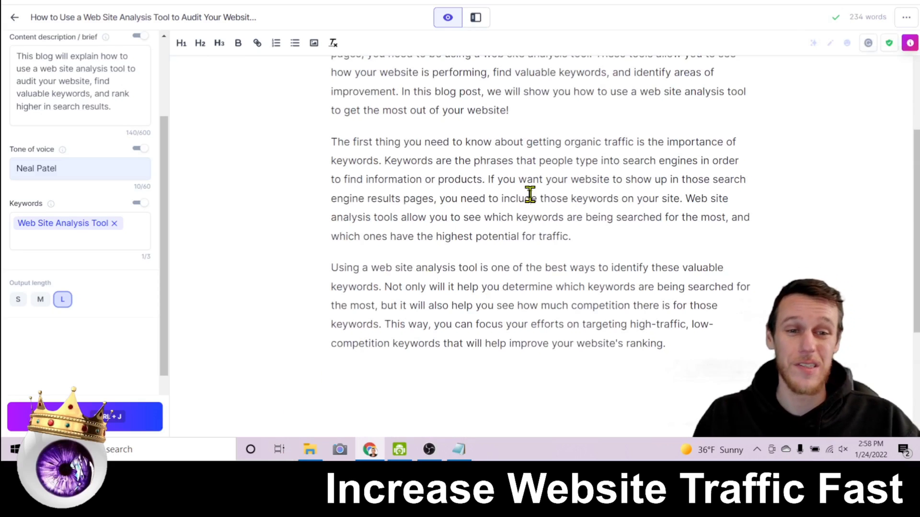
scroll(527, 230, down, 3)
scroll(683, 396, up, 7)
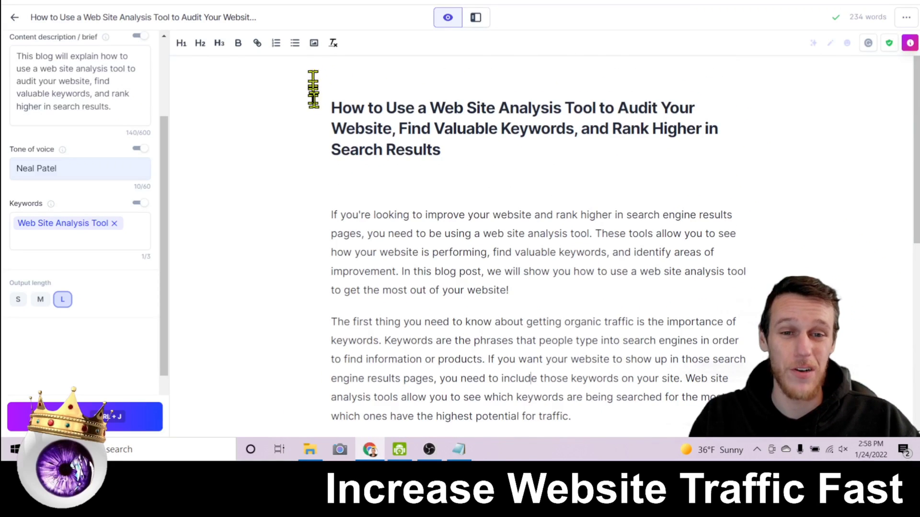
drag(322, 105, 701, 337)
right_click(534, 181)
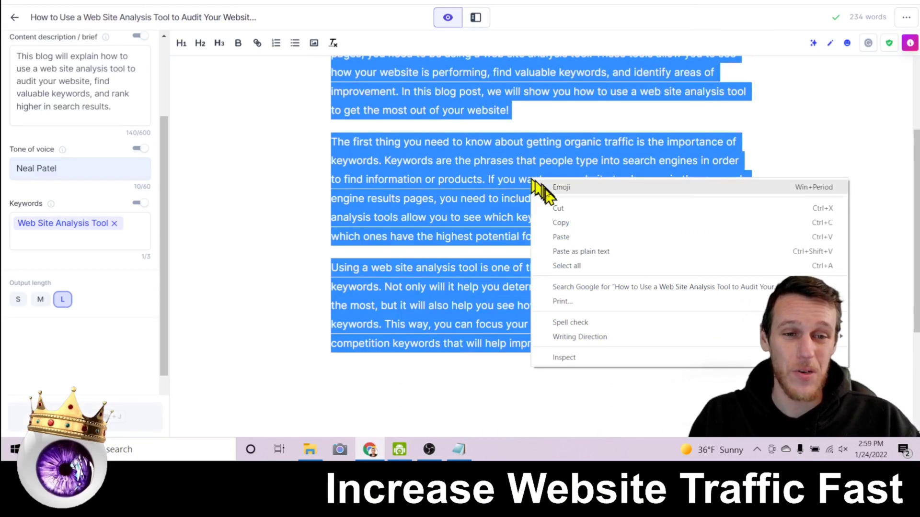
click(557, 222)
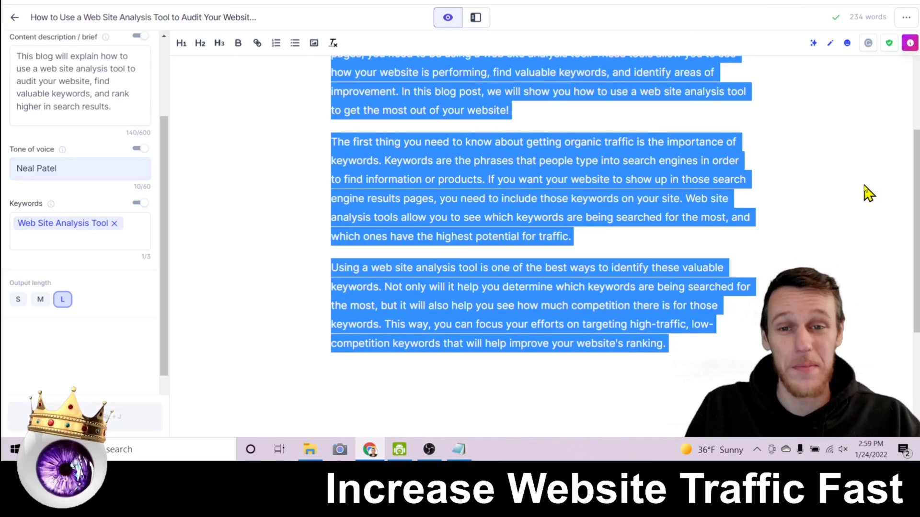
- Add the example address youtwebsite.com/web-site-analysis-tool on the blank line between the title and the intro paragraph
scroll(868, 193, up, 4)
click(384, 178)
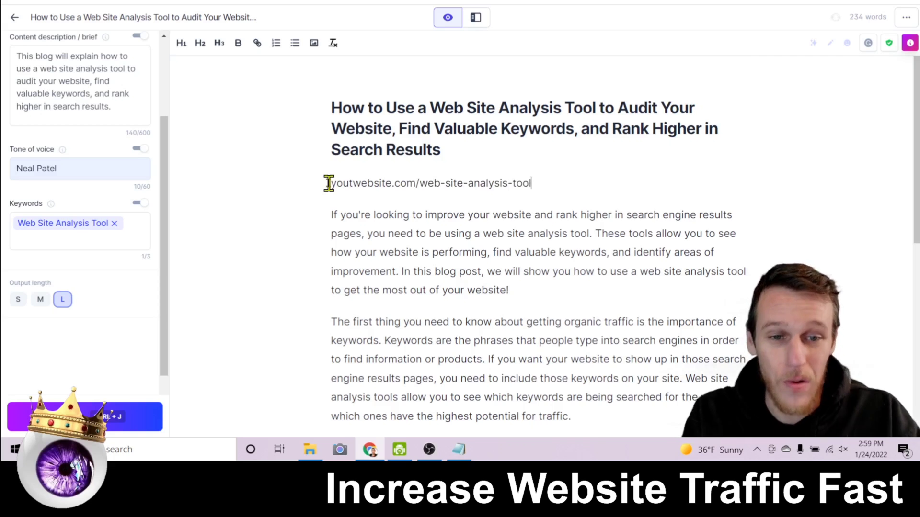
- Examine the keyword placement in the example address's slug, the post title, the content description and the body paragraphs
drag(537, 182, 409, 181)
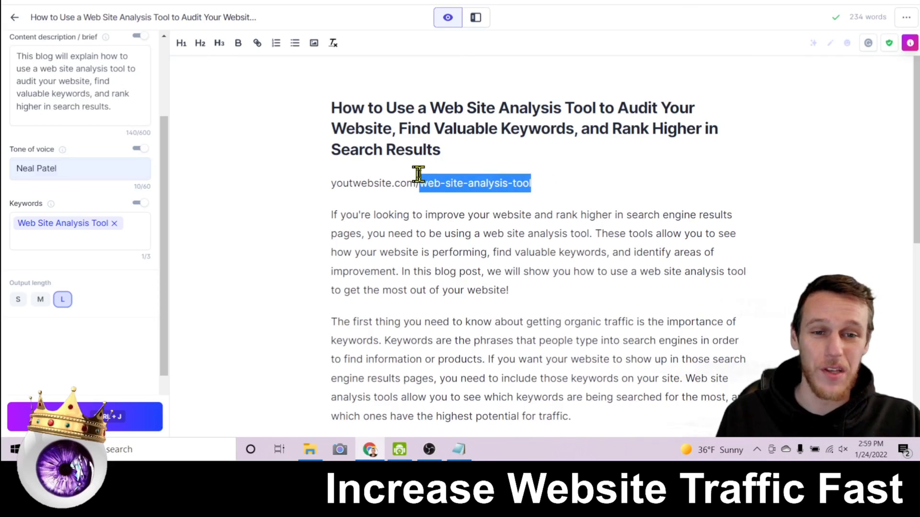
drag(430, 108, 560, 105)
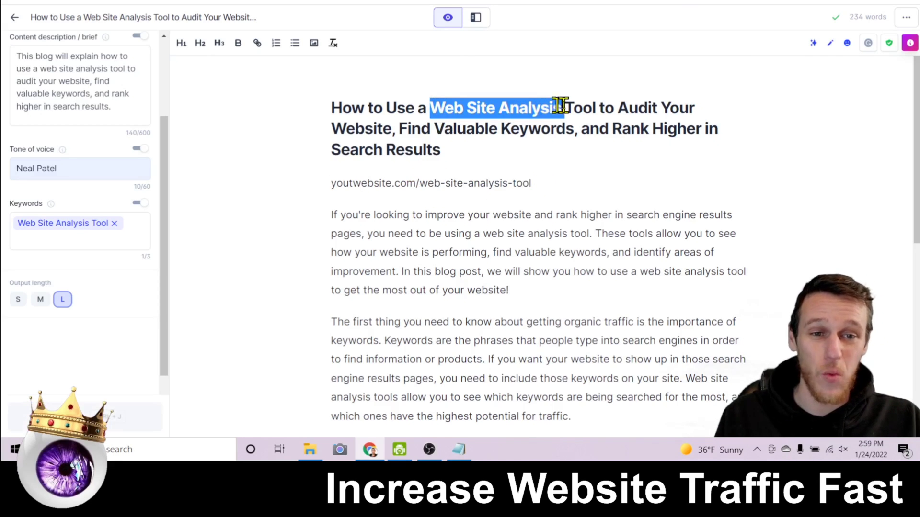
drag(17, 56, 129, 56)
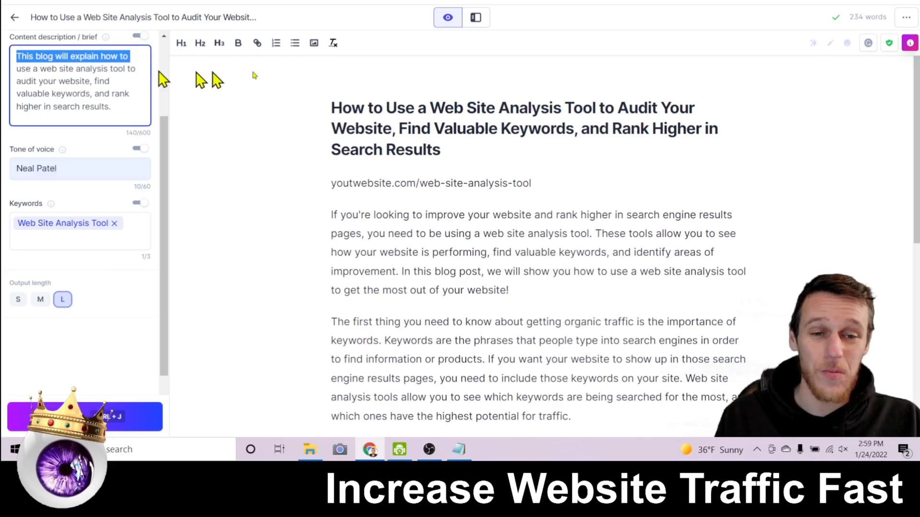
scroll(420, 61, down, 2)
scroll(383, 182, down, 3)
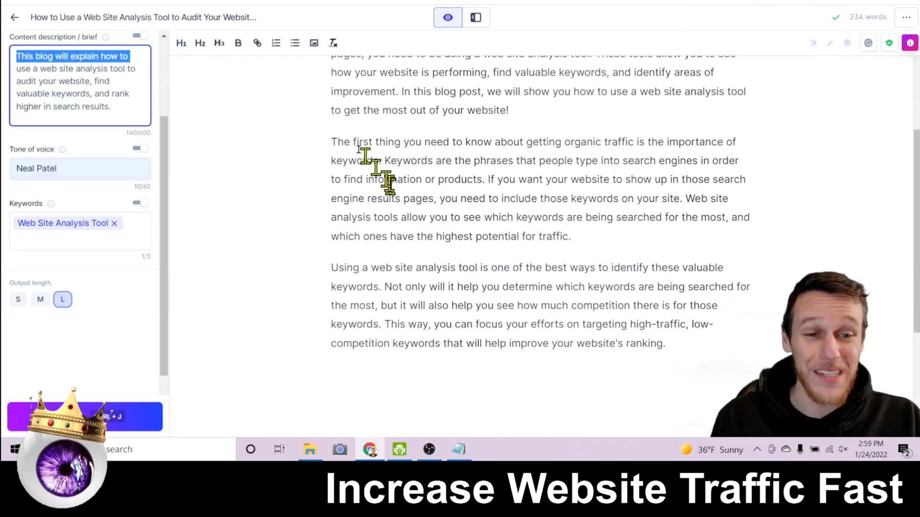
drag(431, 141, 612, 354)
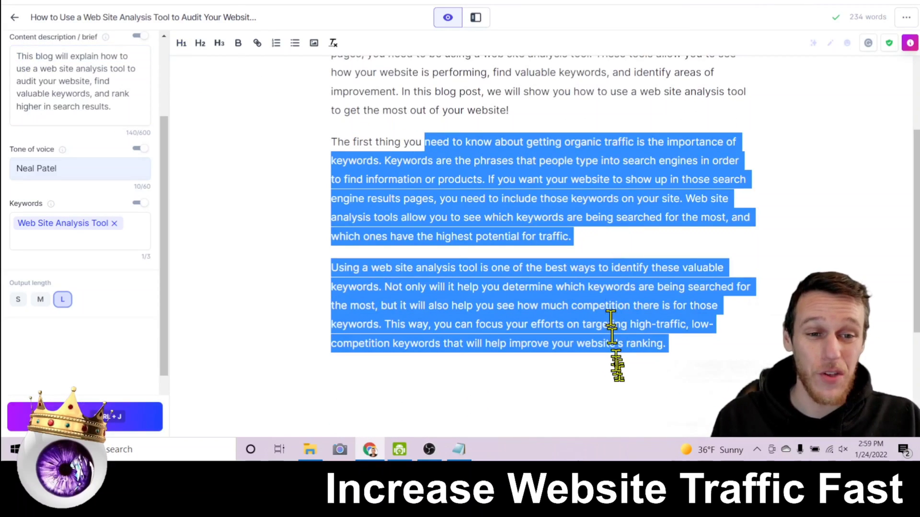
click(313, 157)
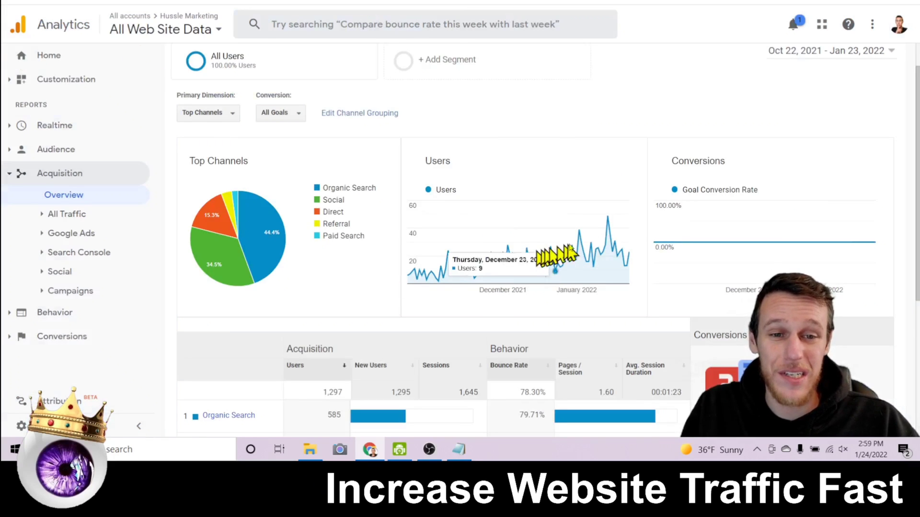
- Open the Audience overview report for the Hussle Marketing site in Google Analytics
click(39, 127)
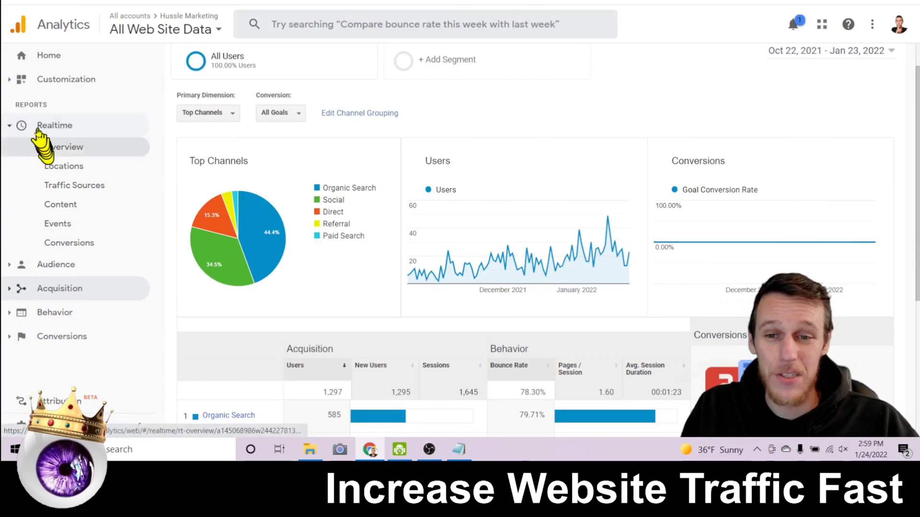
click(42, 264)
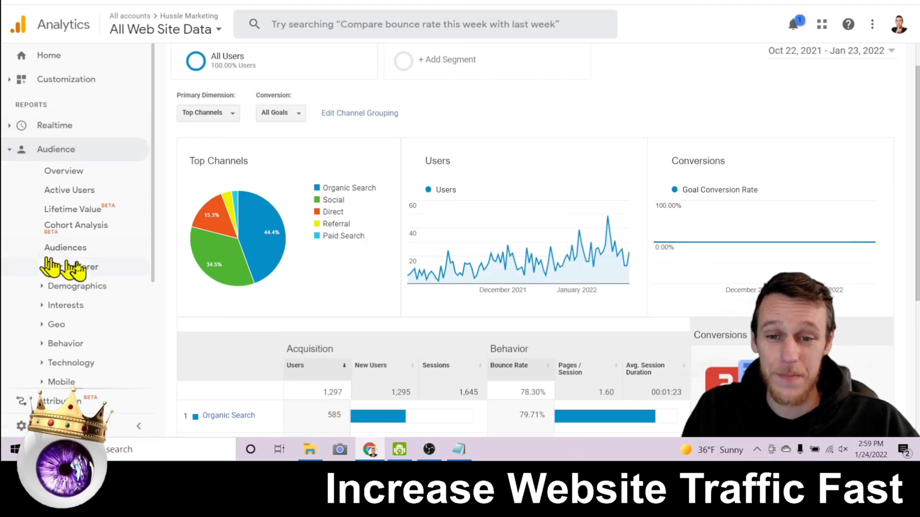
click(65, 175)
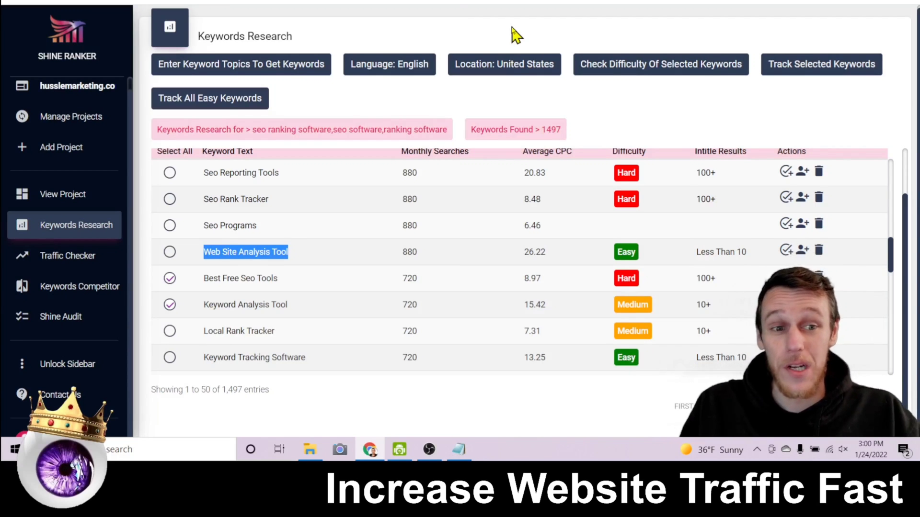
- Switch to Shine Ranker and look through the keyword research list for more easy keywords with high monthly searches
scroll(667, 249, down, 3)
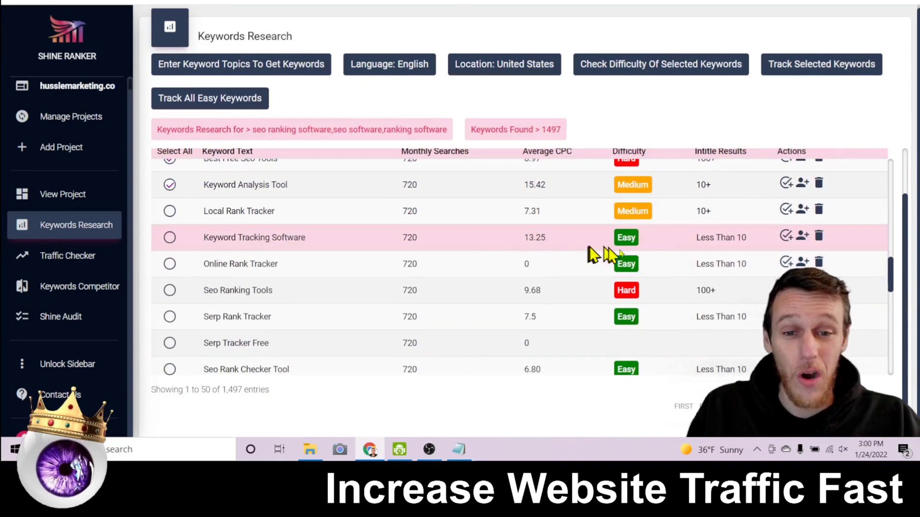
scroll(590, 251, down, 2)
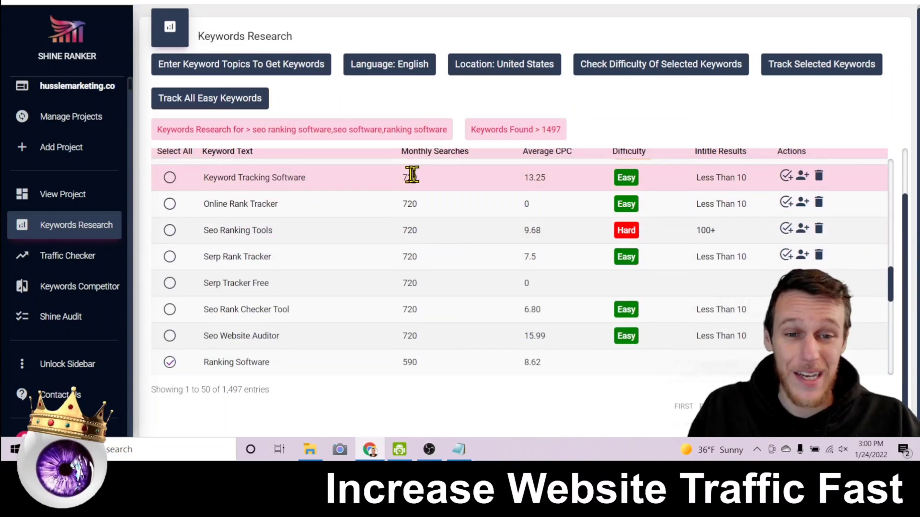
scroll(431, 316, down, 2)
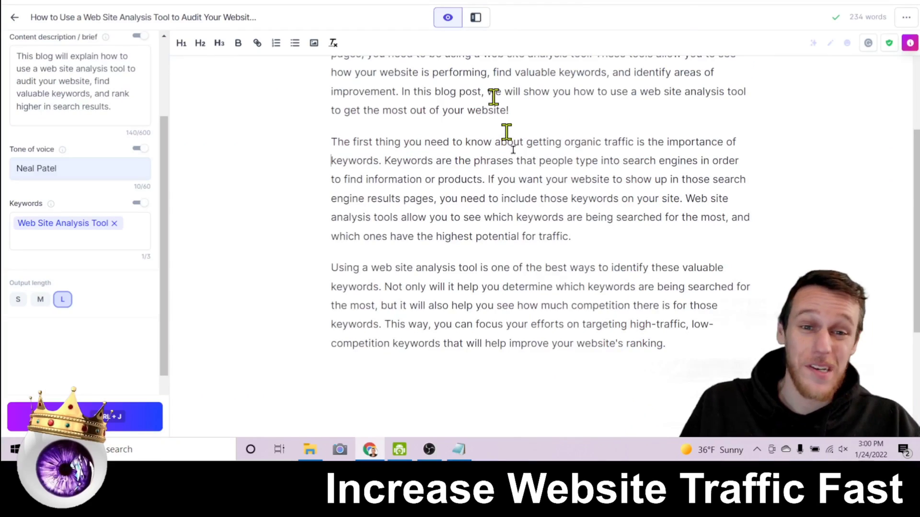
- Return to the Jarvis post and look over its full text from the title to the last paragraph
scroll(625, 294, up, 4)
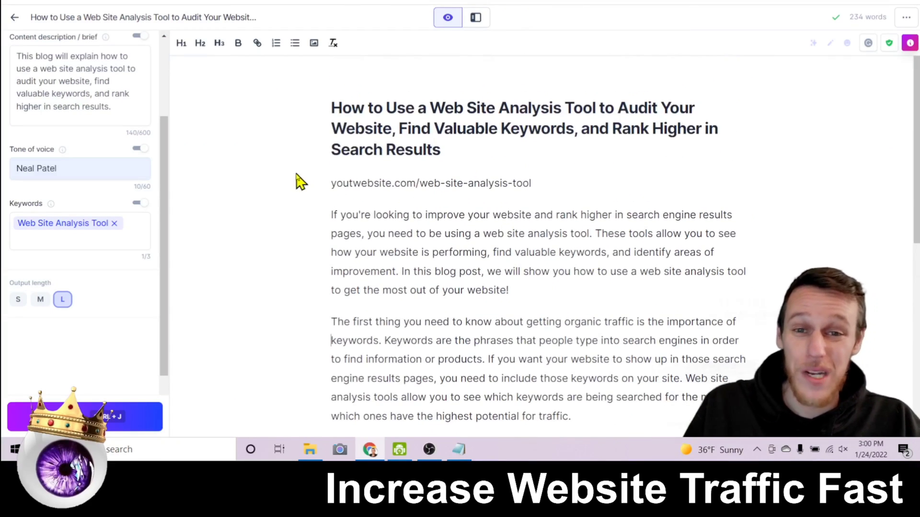
drag(312, 111, 618, 434)
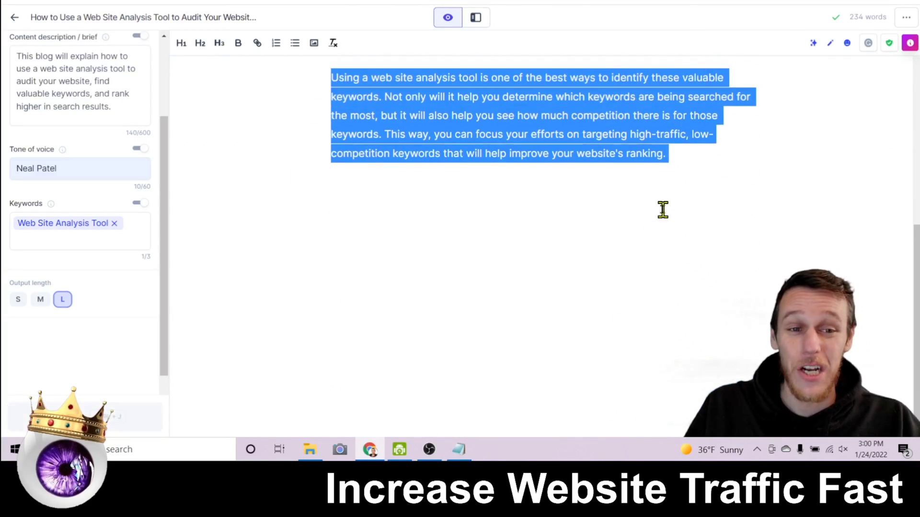
click(658, 226)
- Switch to Google Search Console and view the clicks and impressions chart for husslemarketing.com over the last 3 months
scroll(658, 227, up, 5)
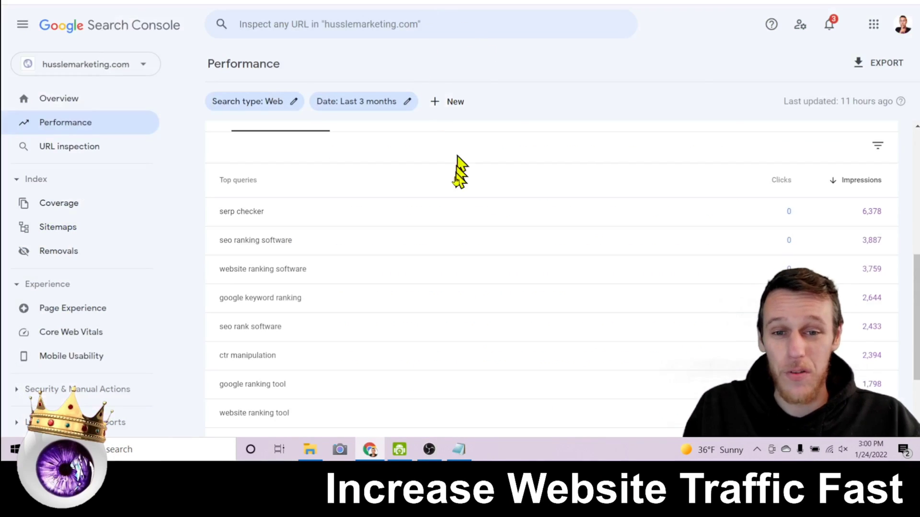
scroll(459, 173, up, 6)
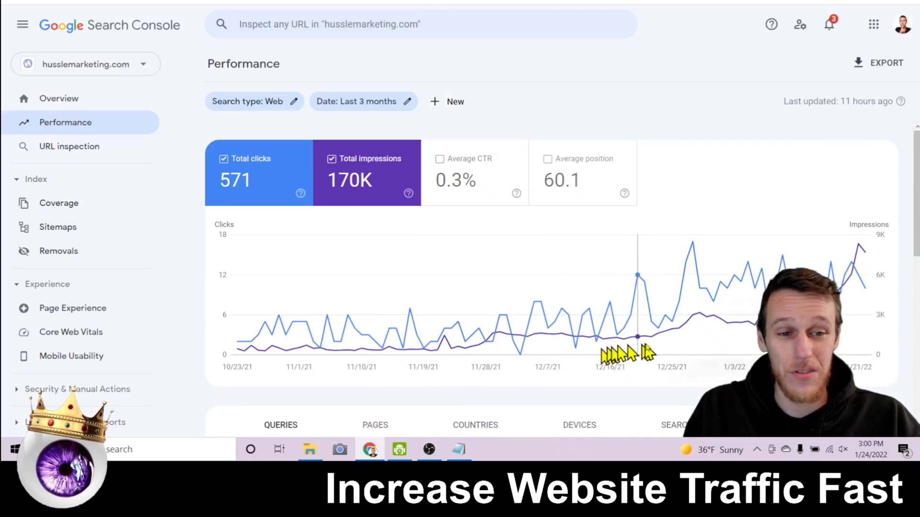